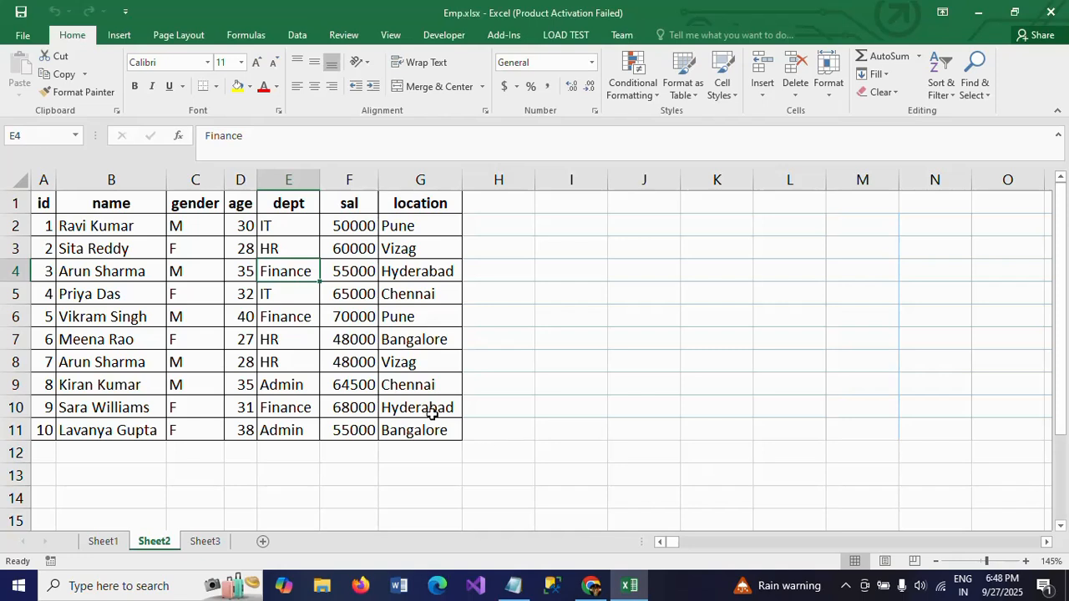
# - Turn on header filters for the employee data on Sheet2, and switch them off again
pyautogui.click(437, 370)
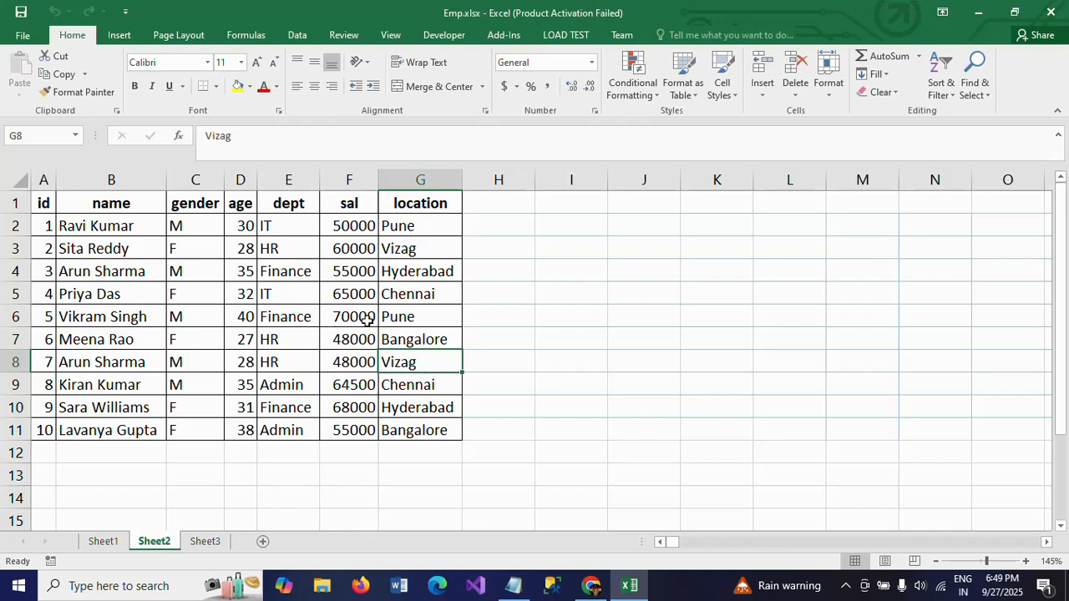
pyautogui.click(298, 35)
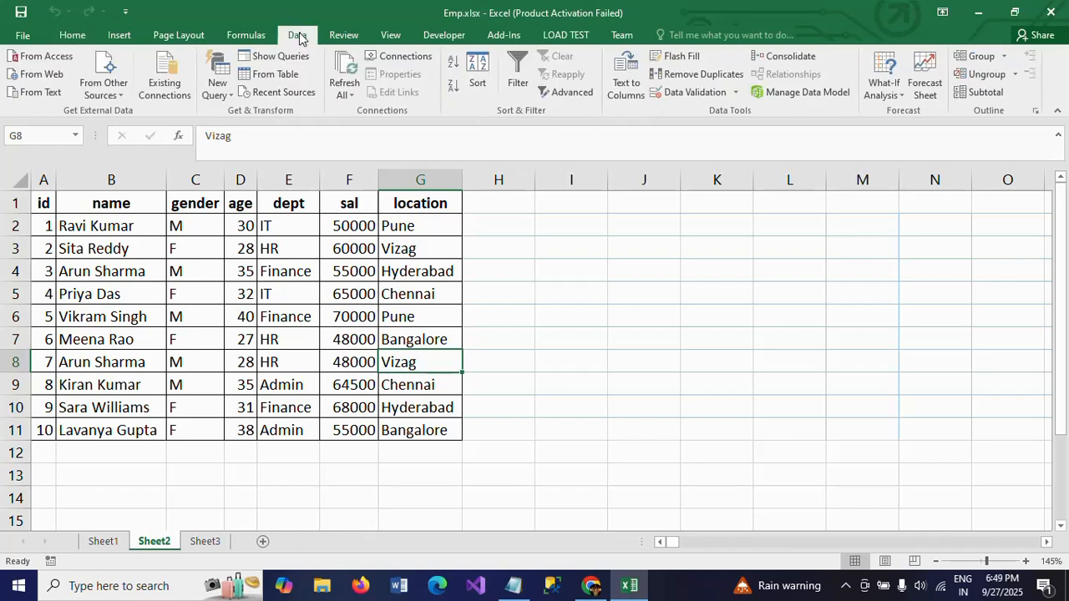
pyautogui.click(267, 311)
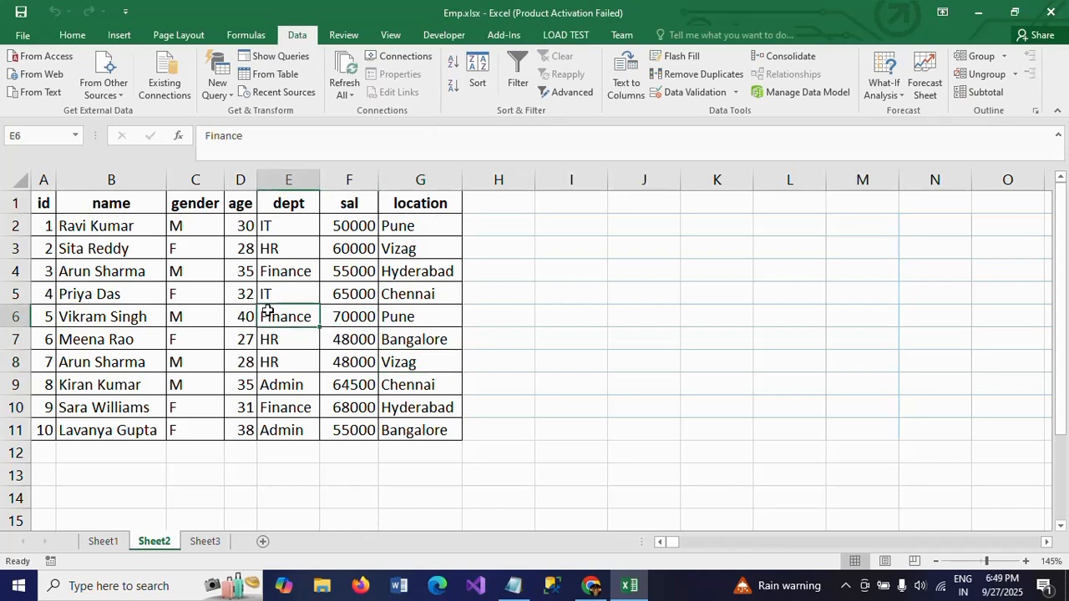
pyautogui.hotkey('ctrl', 'shift', 'l')
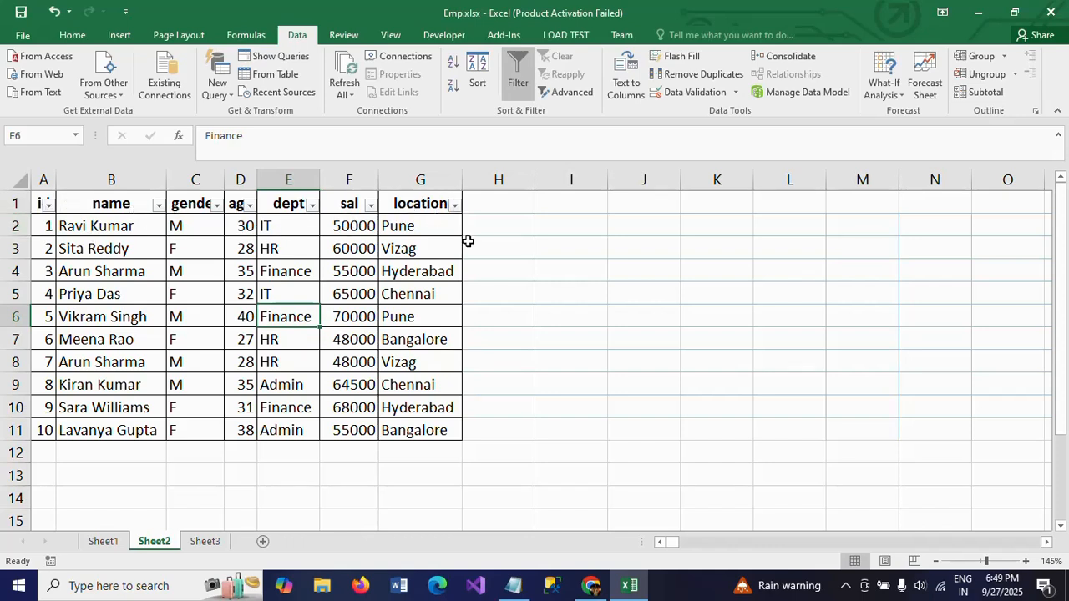
pyautogui.click(517, 83)
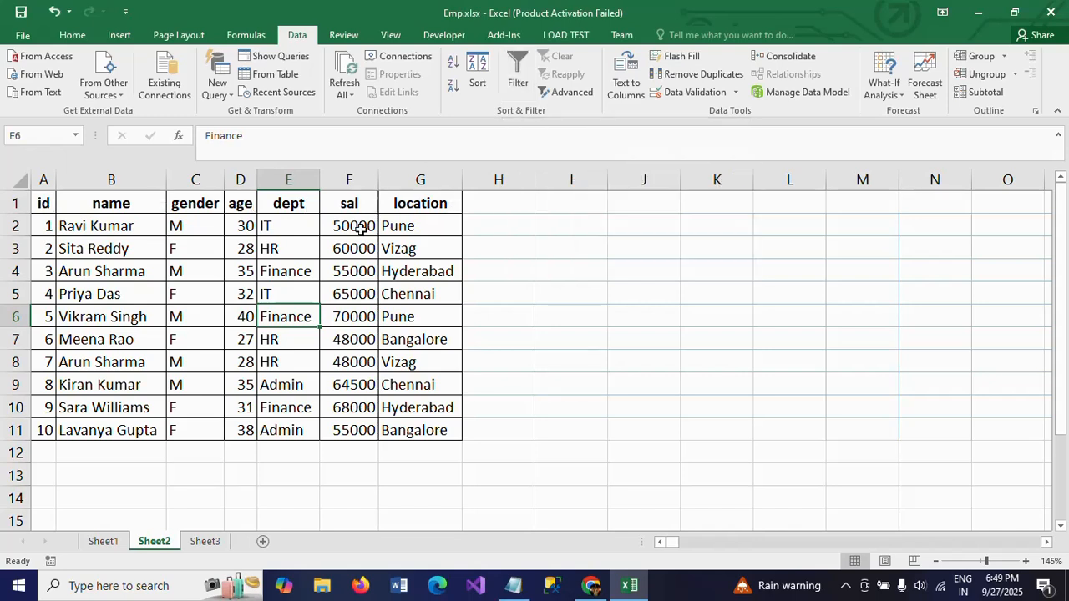
# - Turn on header filters for the employee data and filter the location column to Bangalore and Vizag only
pyautogui.click(331, 284)
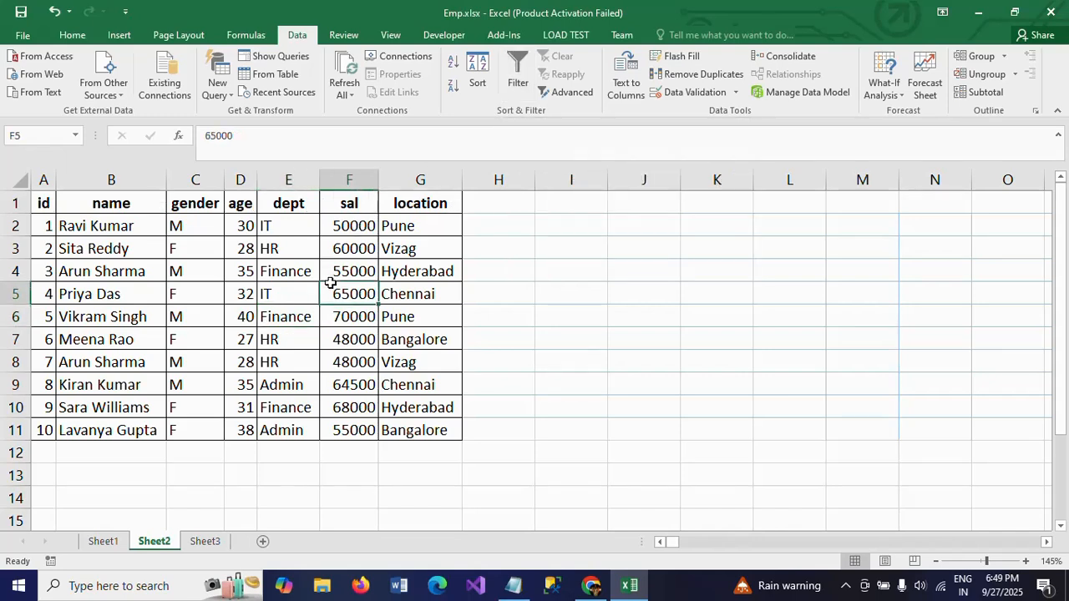
pyautogui.hotkey('ctrl', 'shift', 'l')
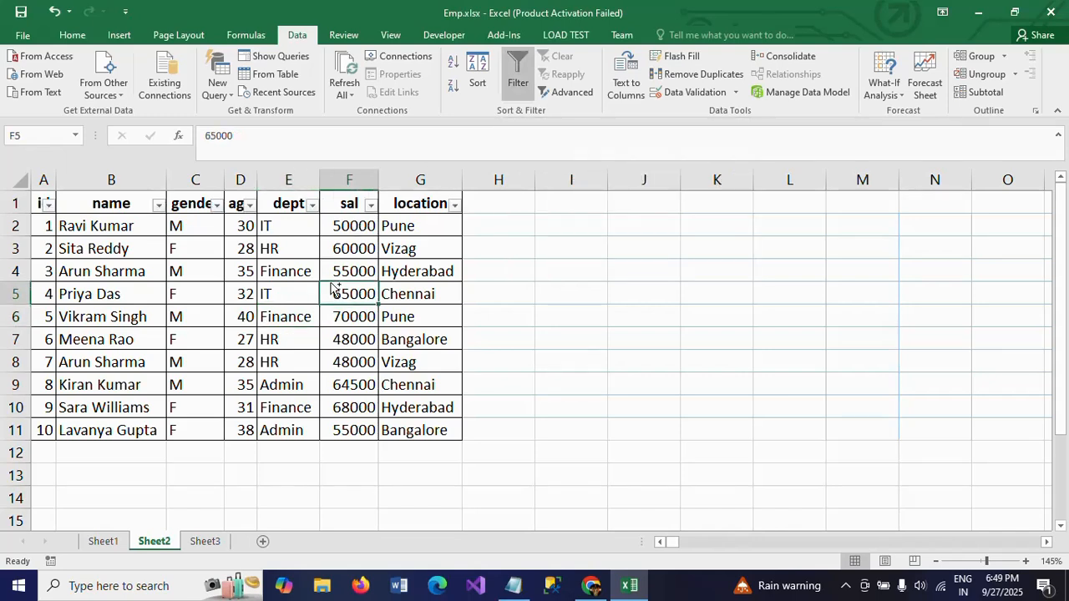
pyautogui.click(452, 205)
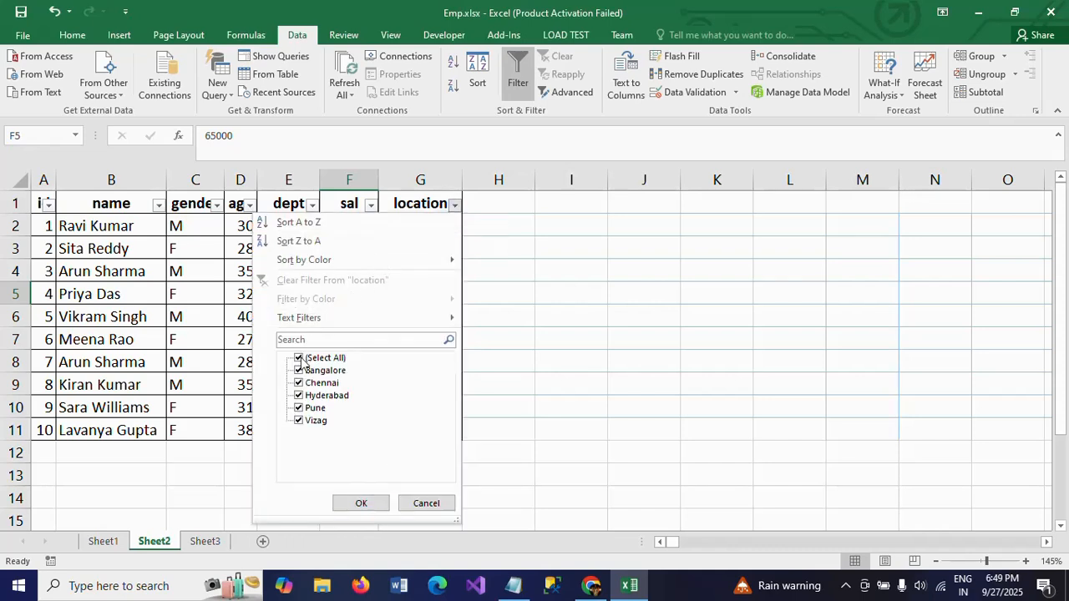
pyautogui.click(301, 360)
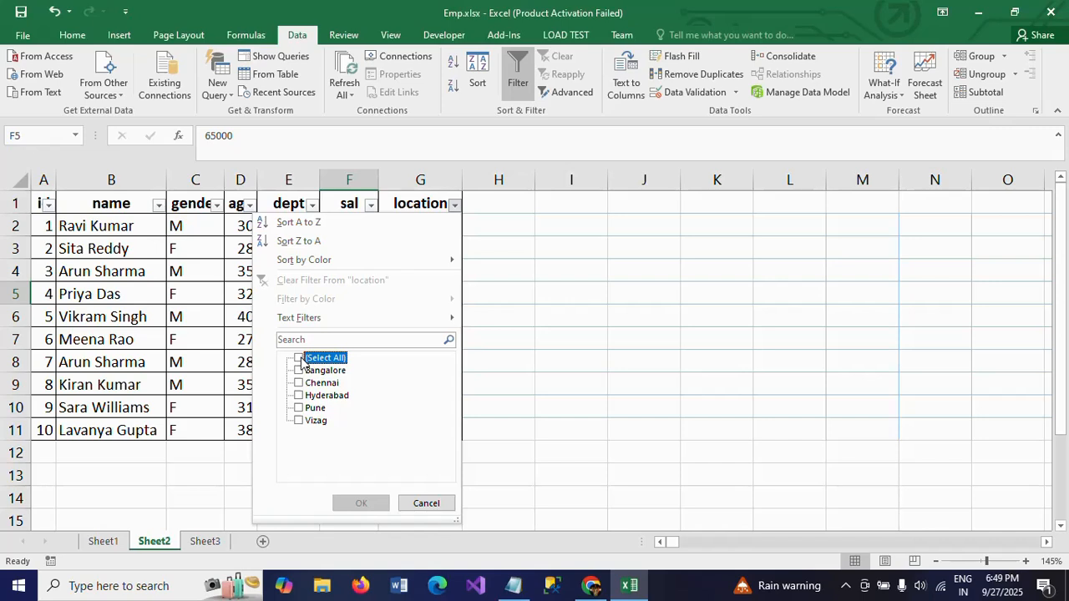
pyautogui.click(299, 372)
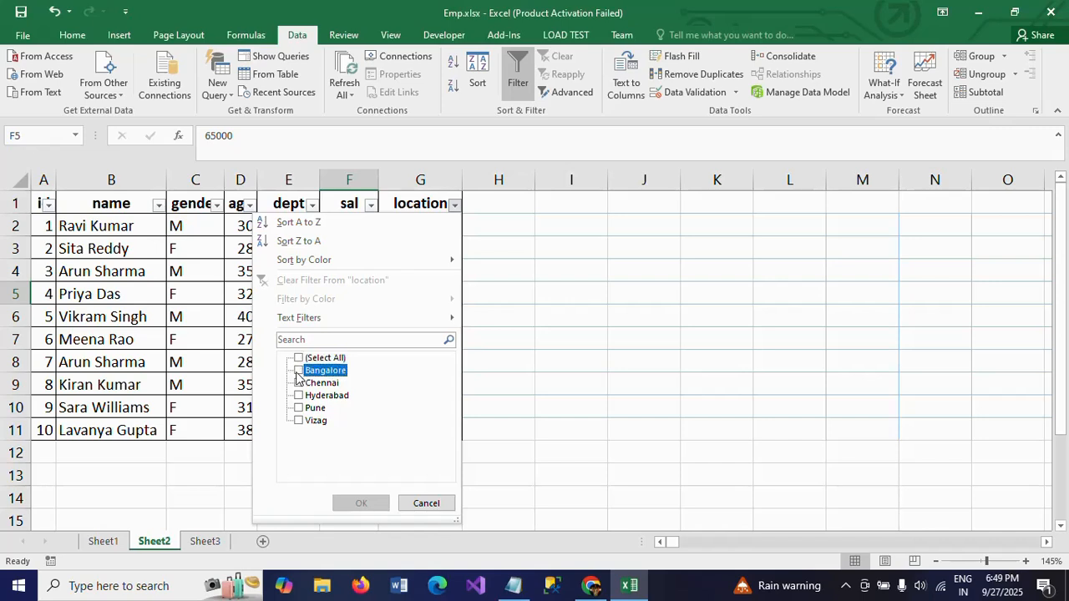
pyautogui.click(299, 421)
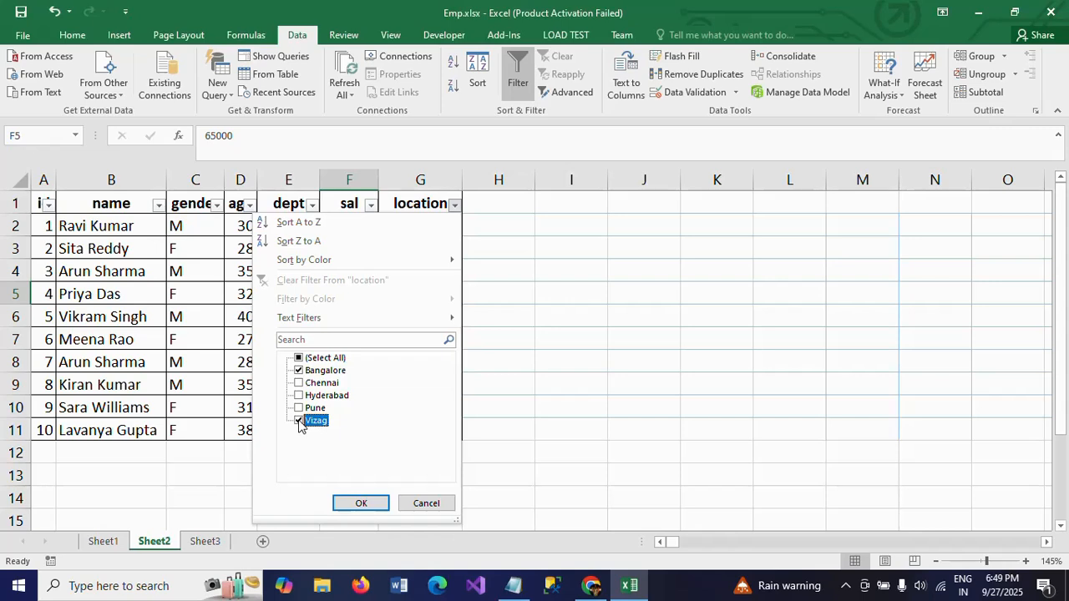
pyautogui.click(359, 506)
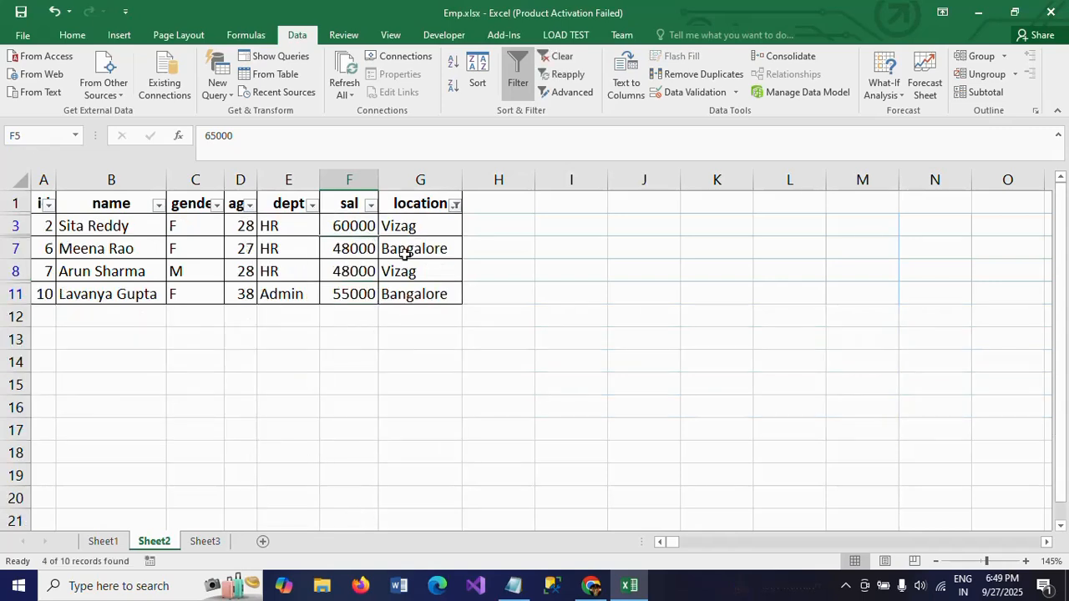
# - Reselect all values in the location filter and remove the header filters from the data
pyautogui.click(454, 205)
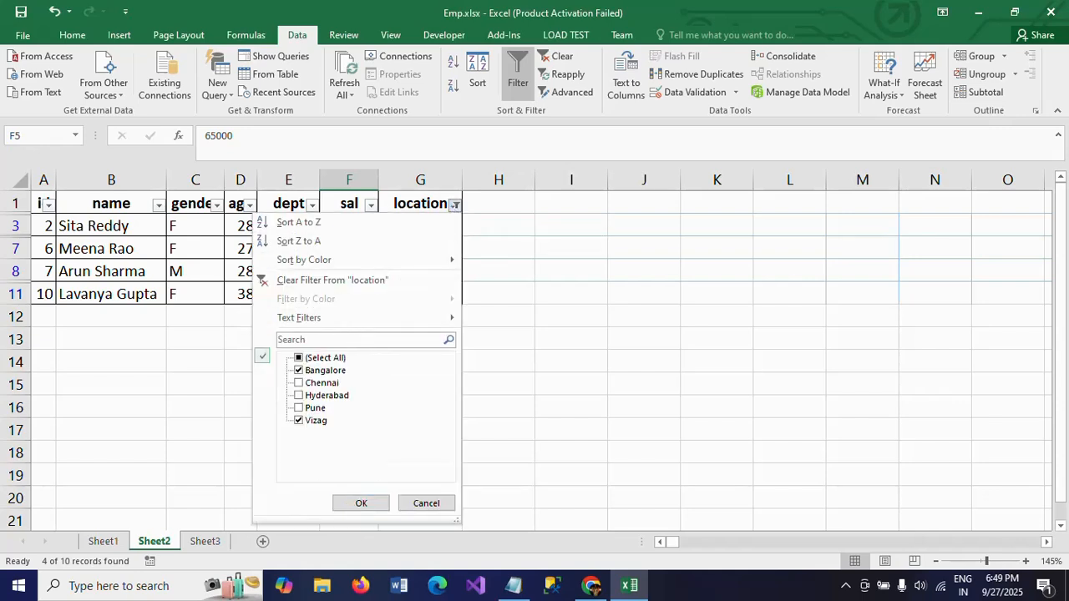
pyautogui.click(317, 358)
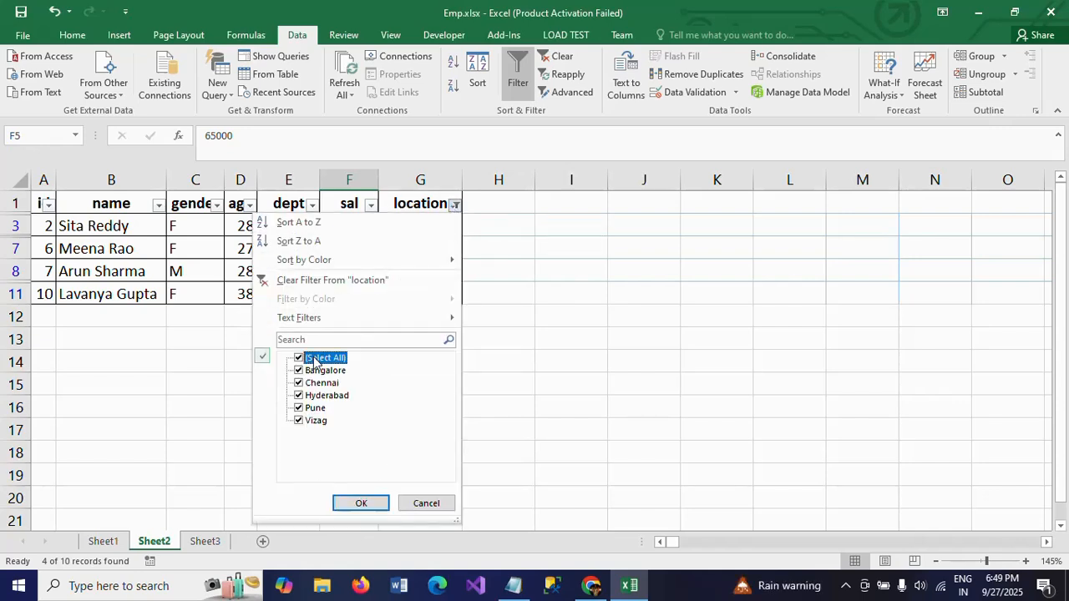
pyautogui.click(360, 503)
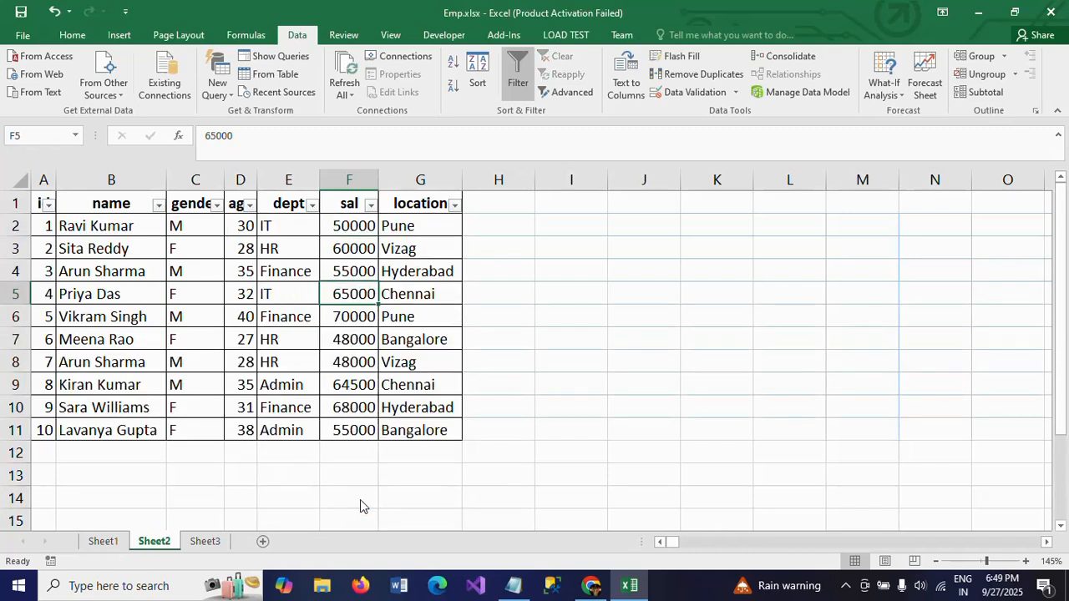
pyautogui.click(430, 407)
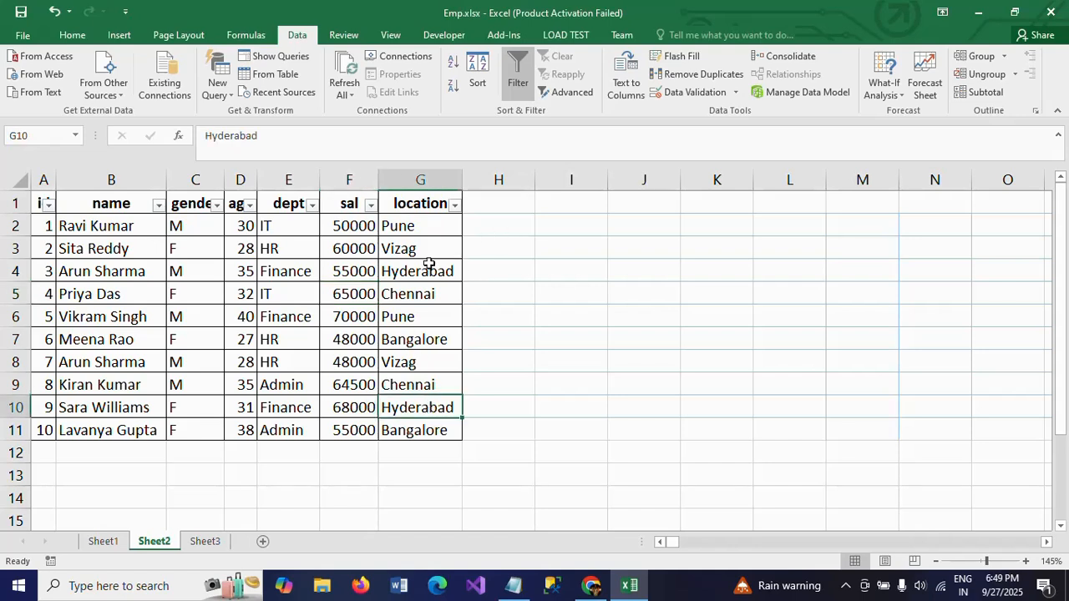
pyautogui.hotkey('ctrl', 'shift', 'l')
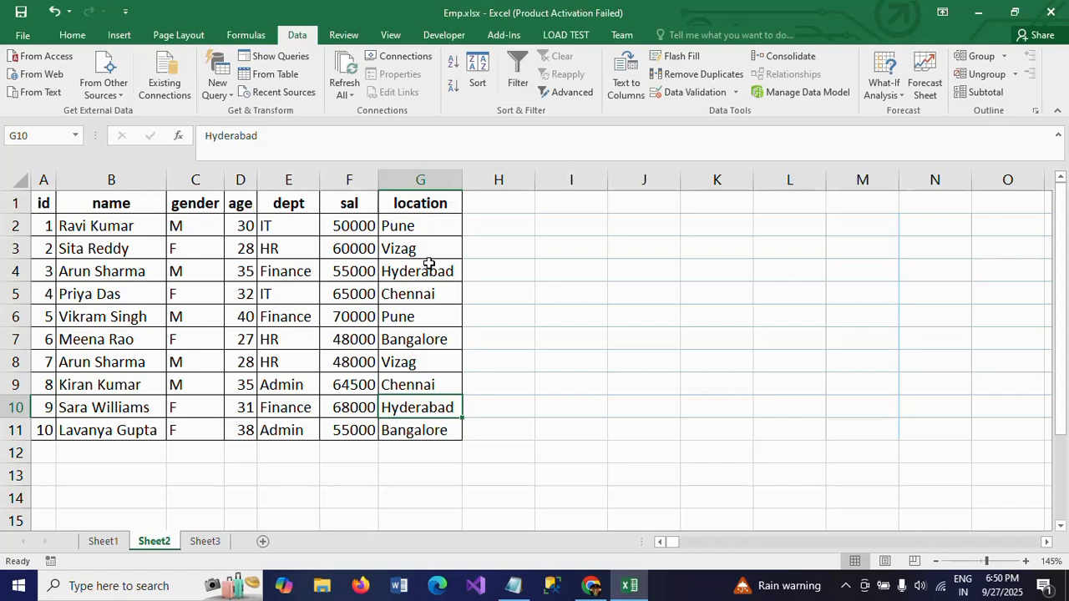
# - Convert the employee data in A1:G11 into a table that has headers
pyautogui.click(315, 257)
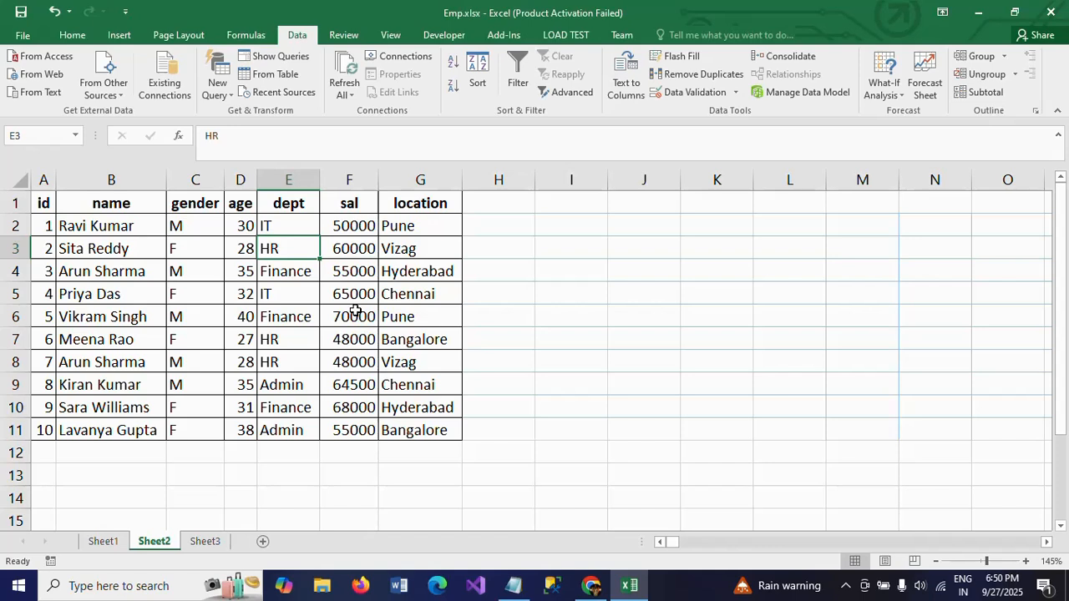
pyautogui.click(120, 37)
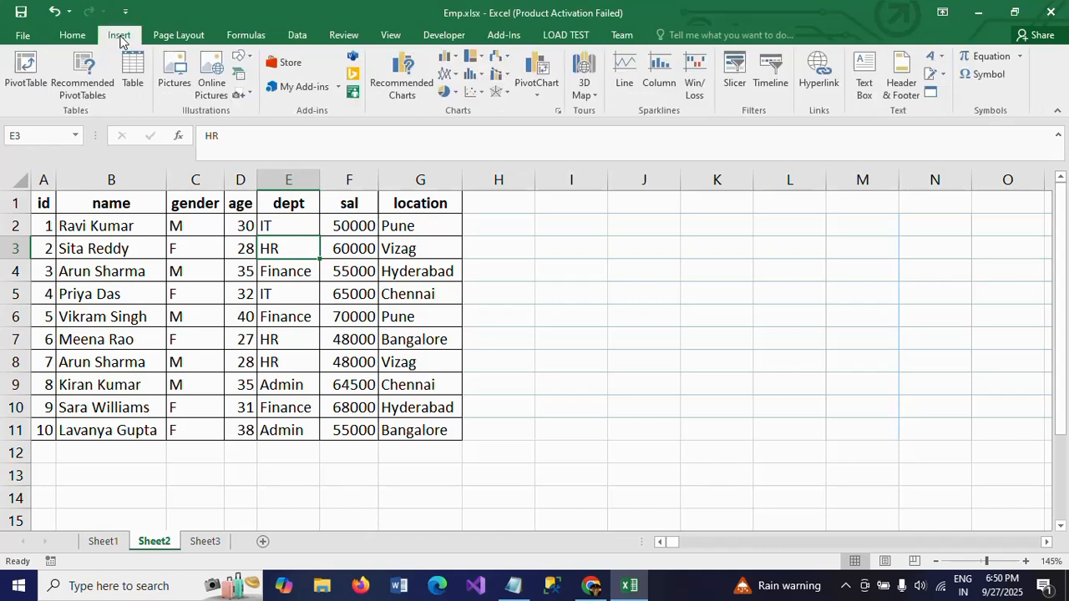
pyautogui.click(134, 81)
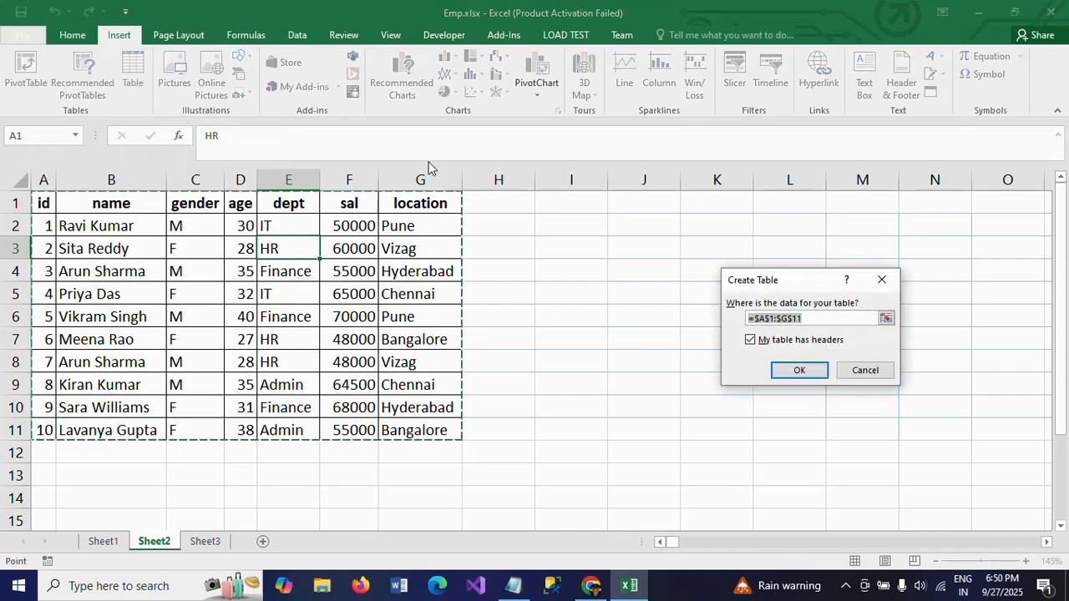
pyautogui.click(803, 373)
pyautogui.click(659, 324)
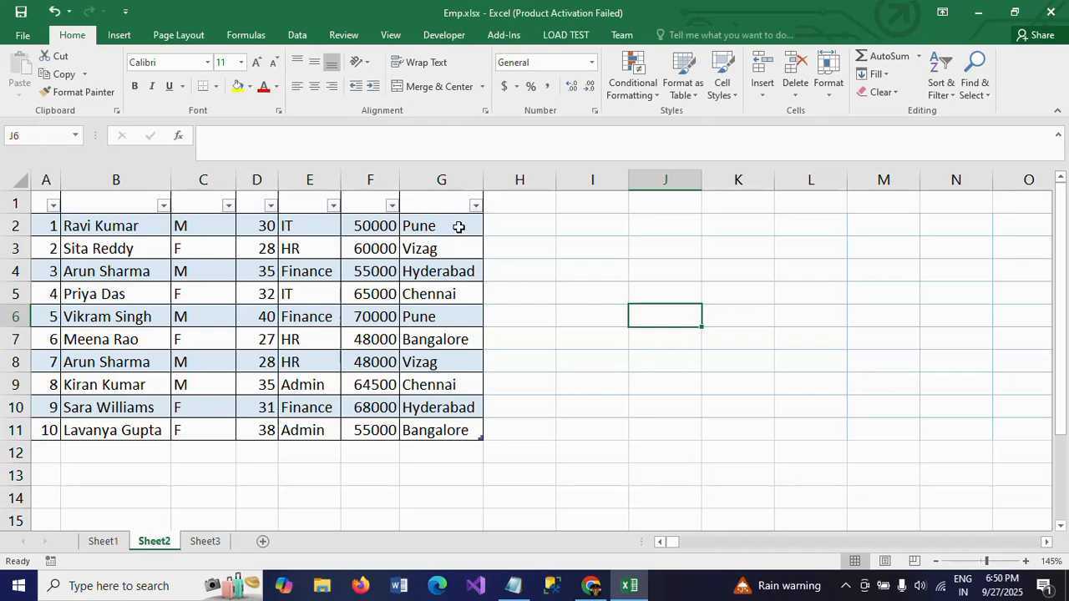
# - Convert the employee table back to a normal range
pyautogui.click(372, 269)
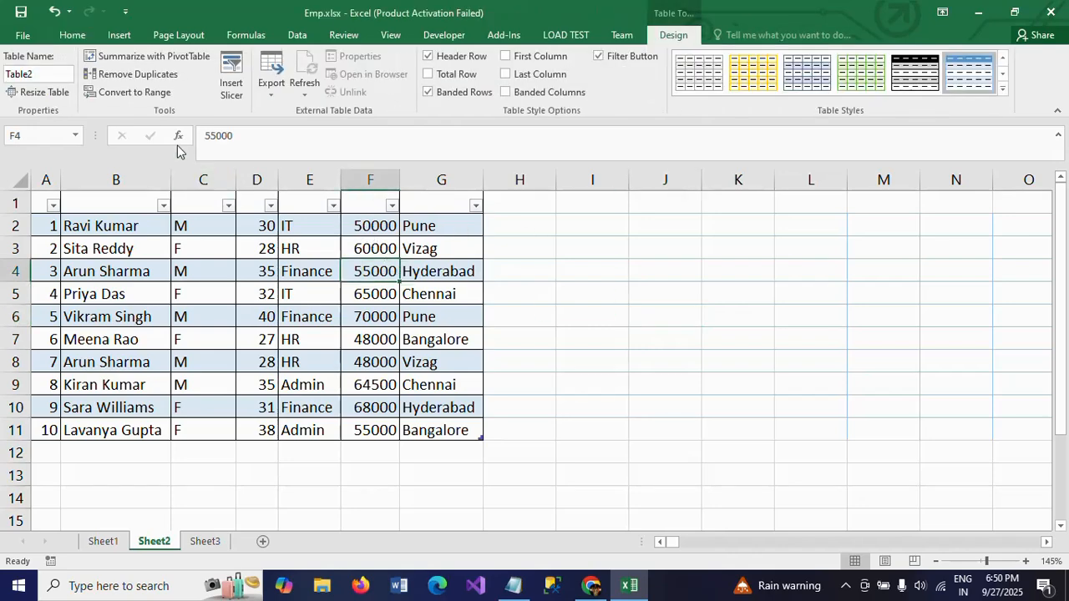
pyautogui.click(146, 93)
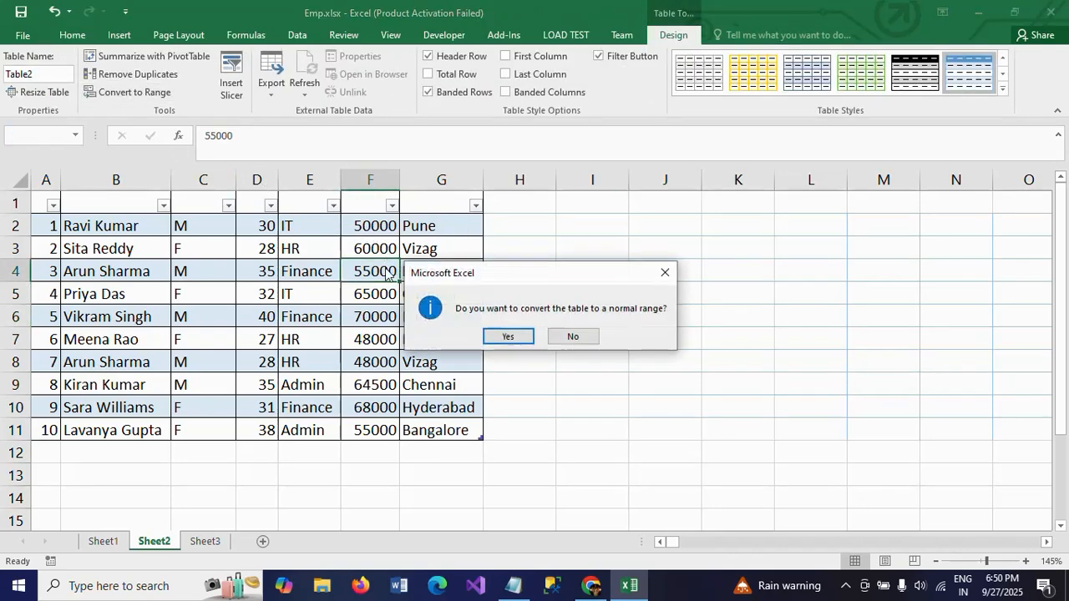
pyautogui.click(504, 336)
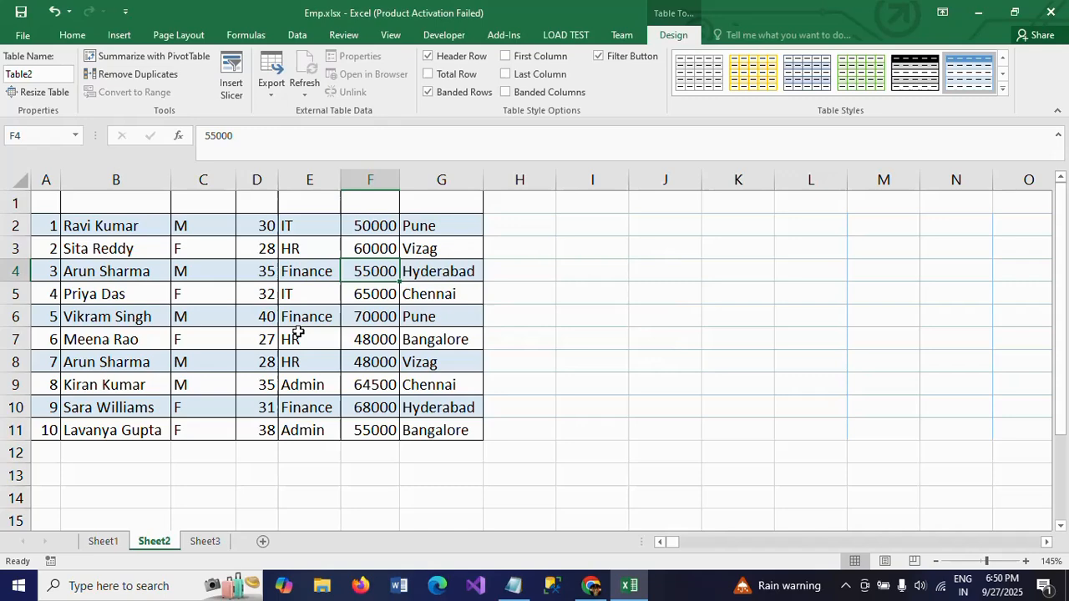
pyautogui.click(383, 290)
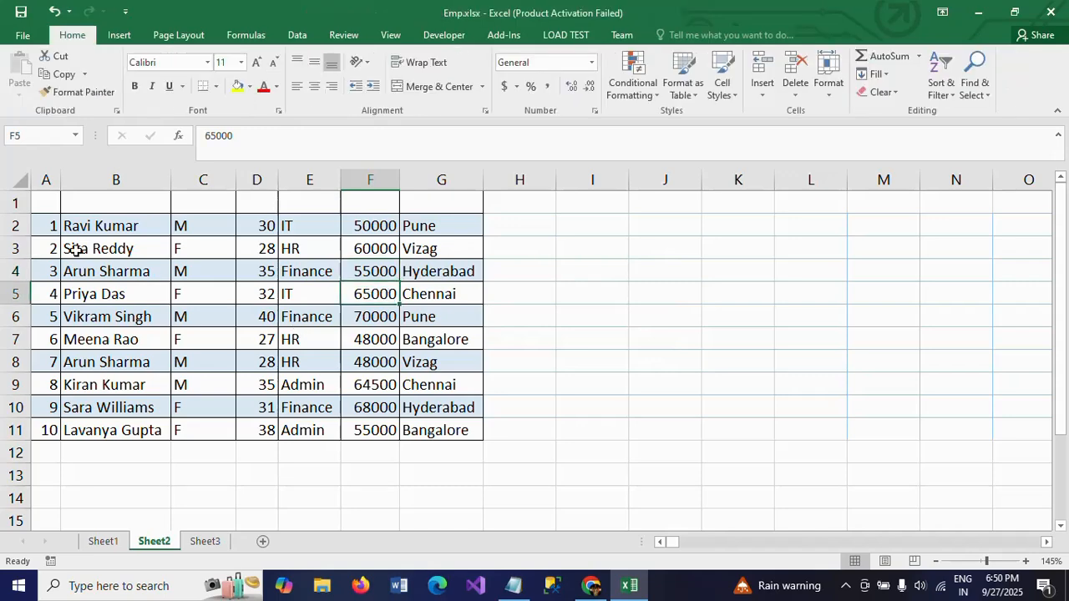
# - Fill the header row cells A1:G1 with a blue-gray theme color
pyautogui.click(57, 199)
pyautogui.keyDown('shift'); pyautogui.click(463, 207); pyautogui.keyUp('shift')
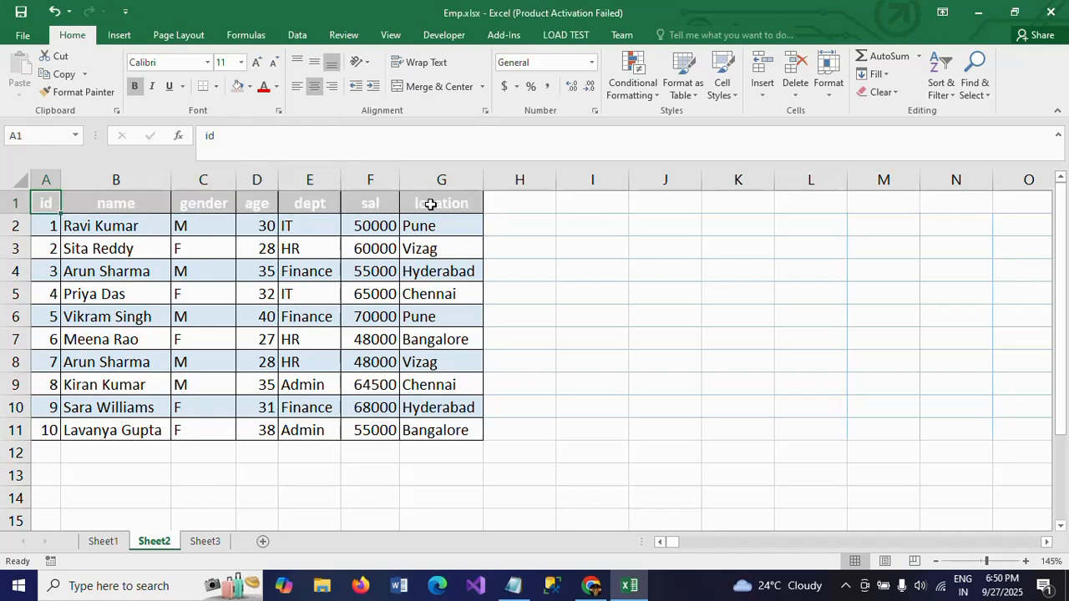
pyautogui.keyDown('shift'); pyautogui.click(430, 205); pyautogui.keyUp('shift')
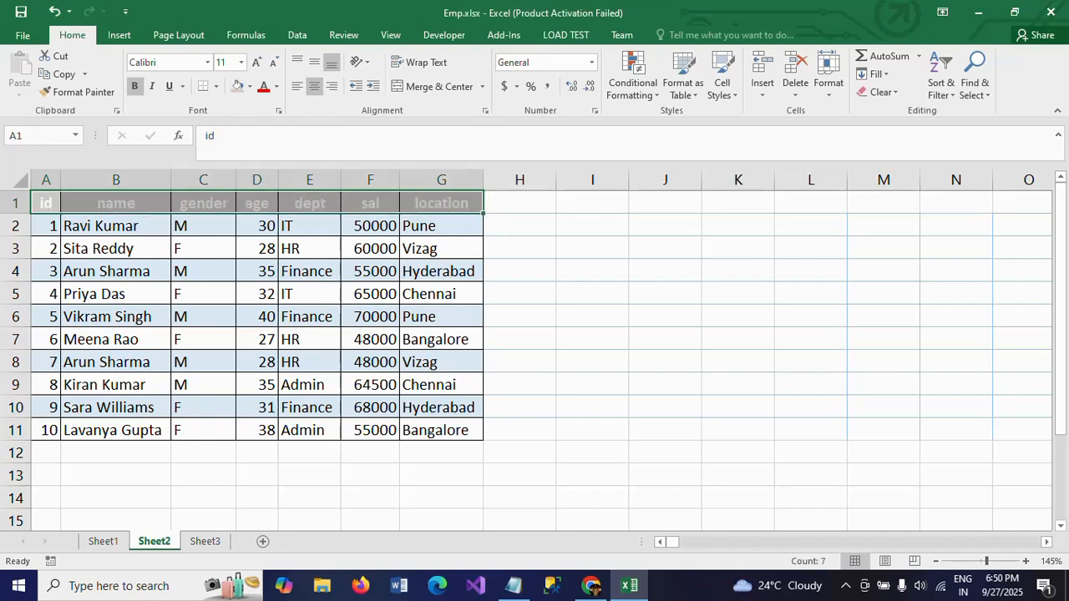
pyautogui.click(249, 88)
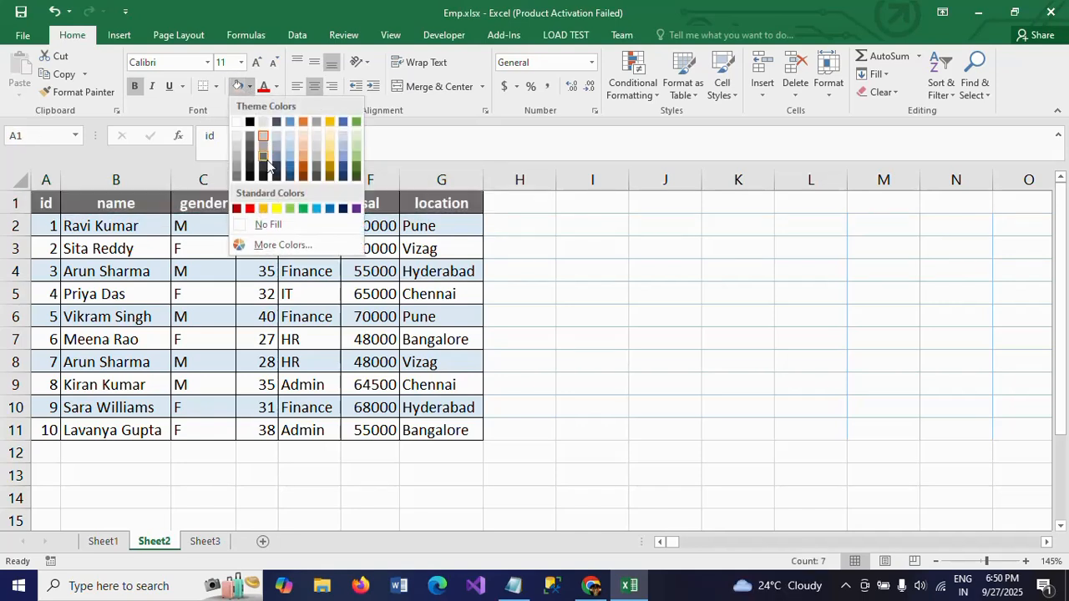
pyautogui.click(276, 165)
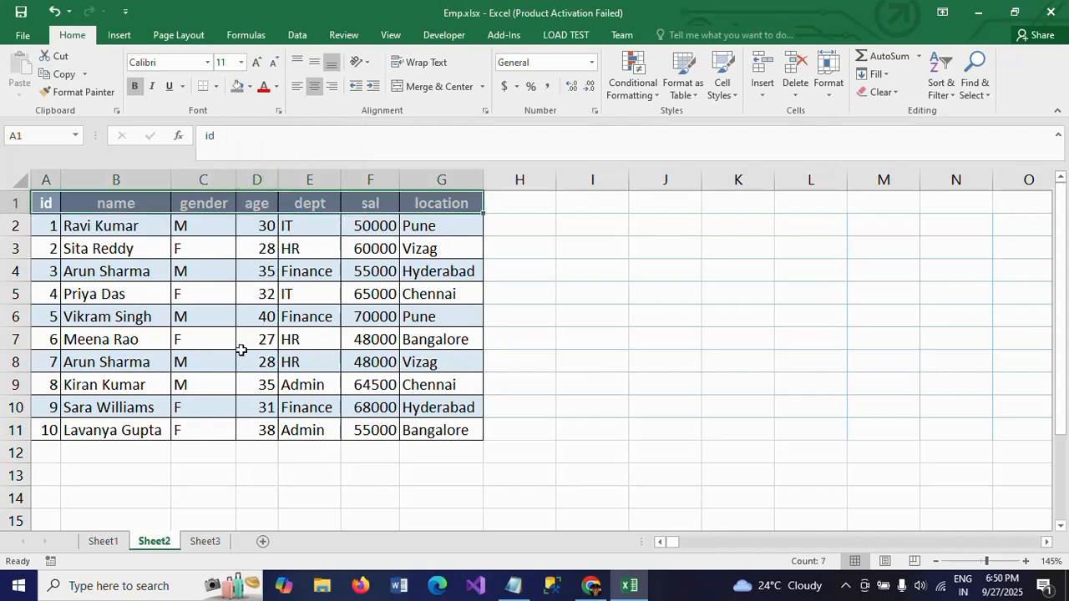
pyautogui.click(242, 357)
# - Create a table again from the formatted range A1:G11, keeping the first row as headers
pyautogui.click(172, 306)
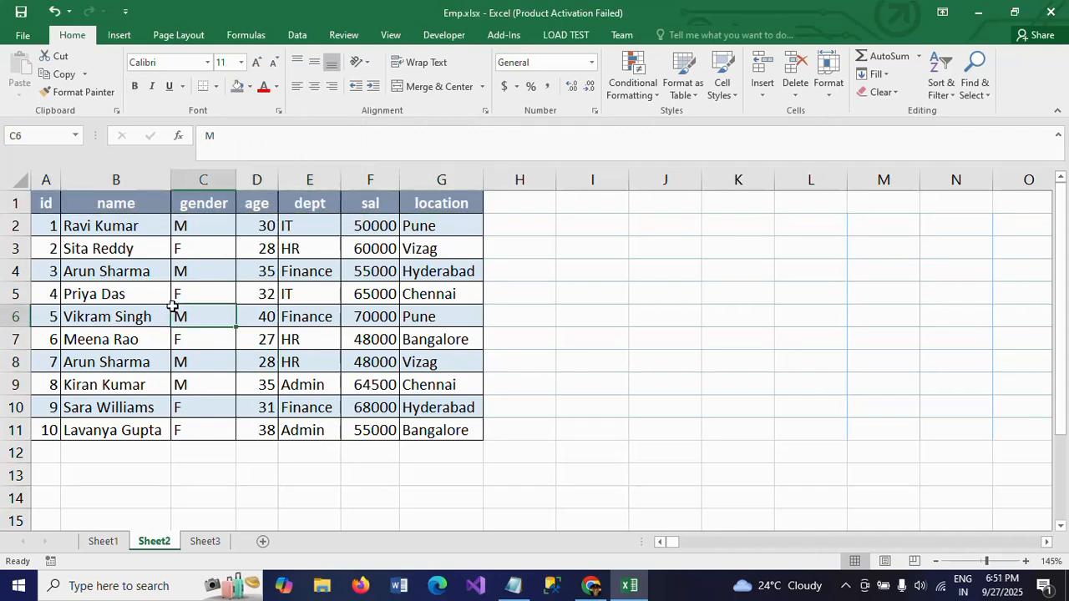
pyautogui.hotkey('ctrl', 't')
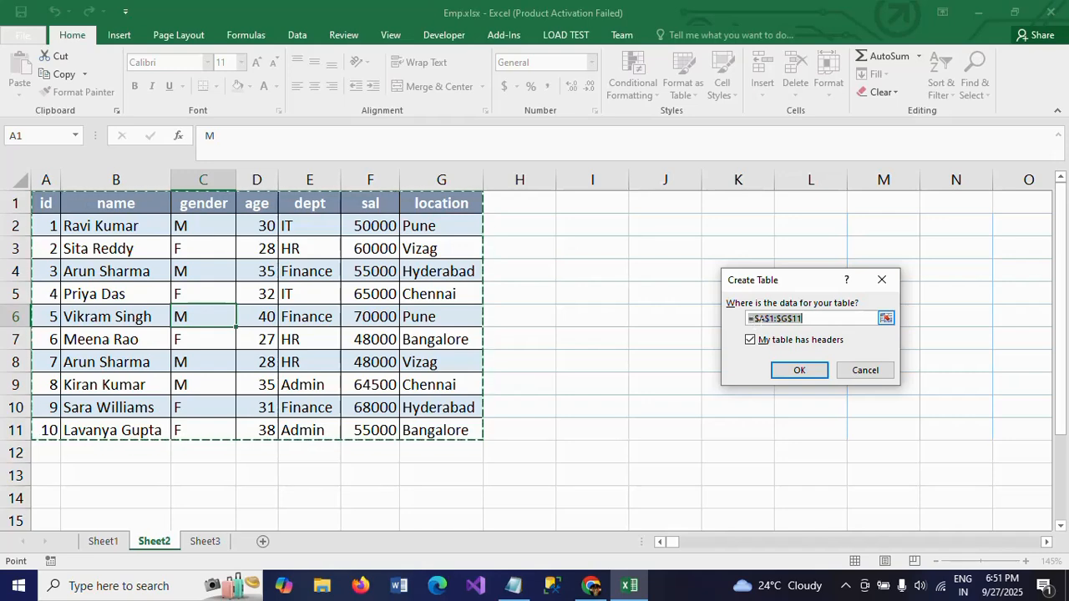
pyautogui.click(806, 372)
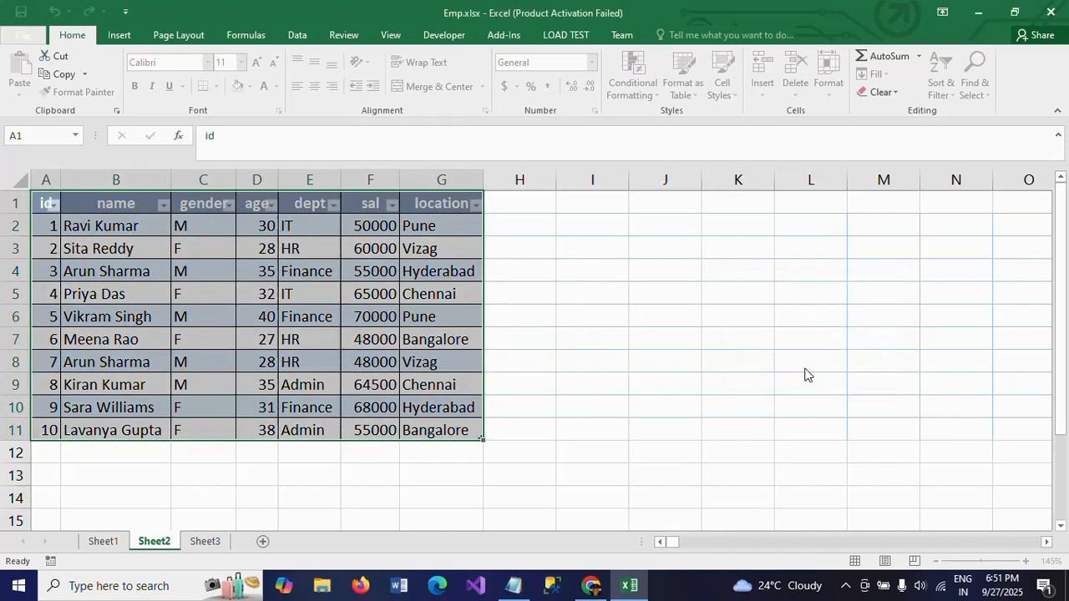
pyautogui.click(368, 330)
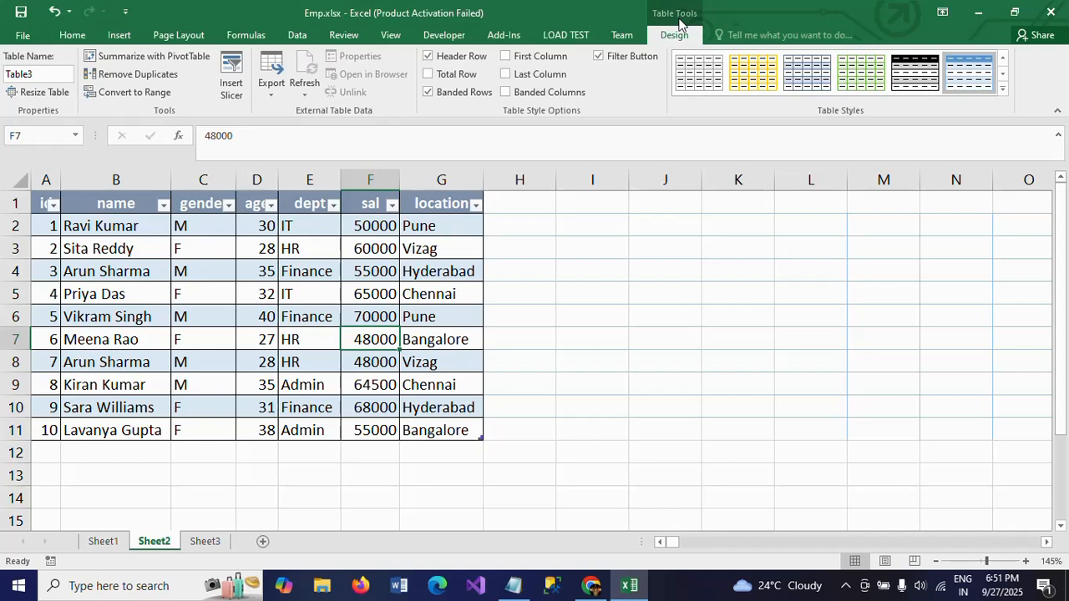
# - Insert a location slicer for the employee table and place it beside the table over columns H to K
pyautogui.click(332, 308)
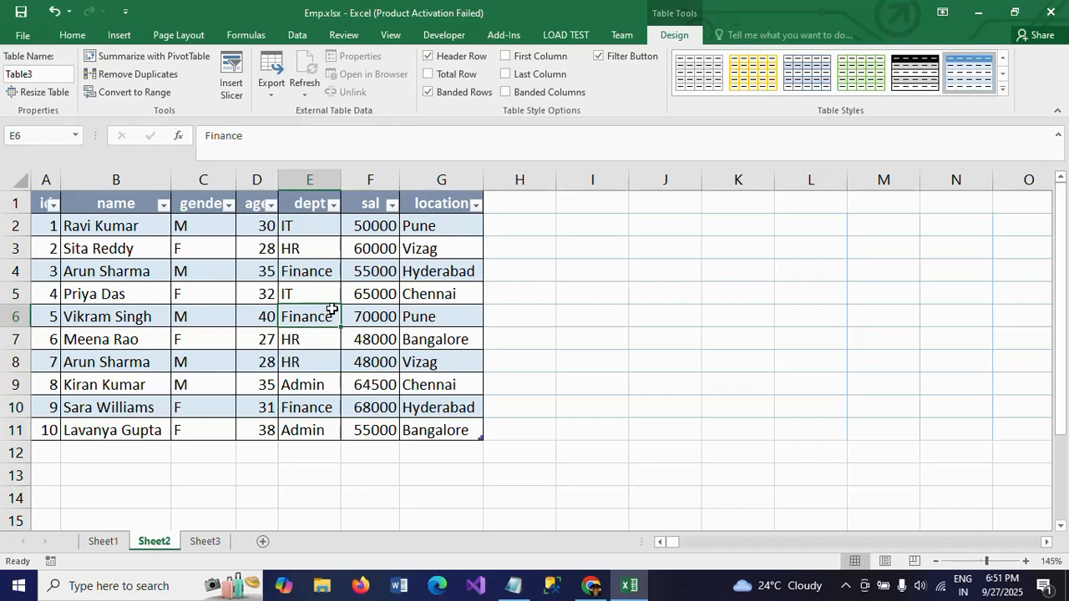
pyautogui.click(234, 92)
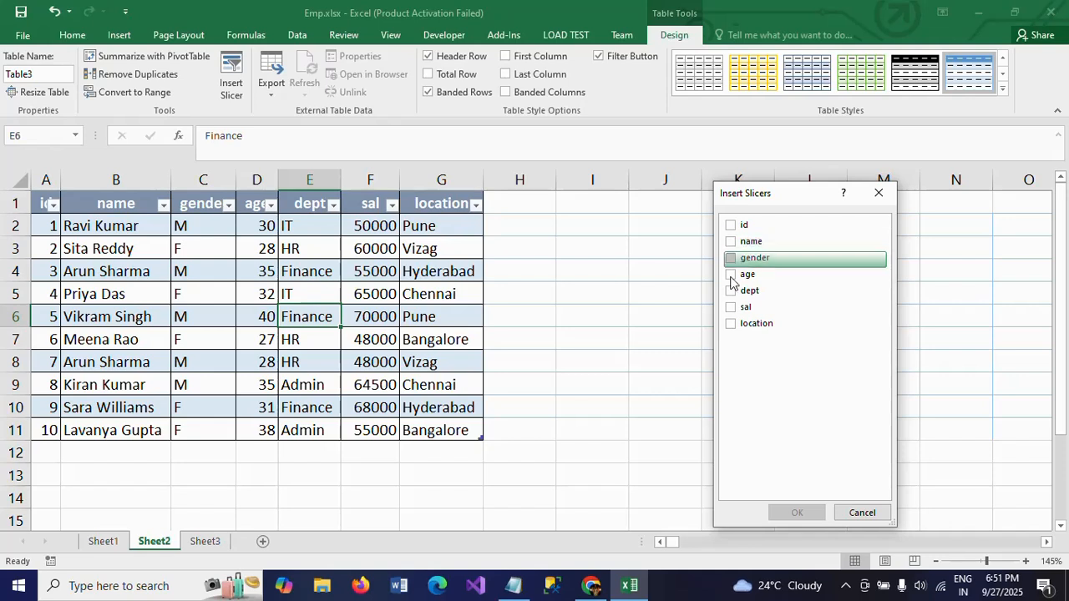
pyautogui.click(731, 325)
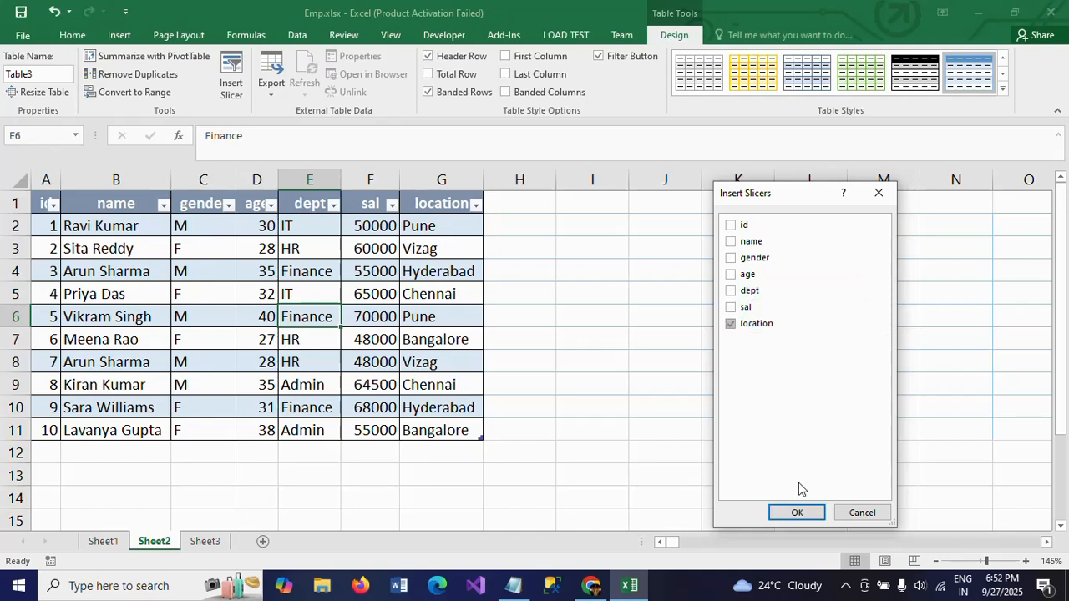
pyautogui.click(799, 513)
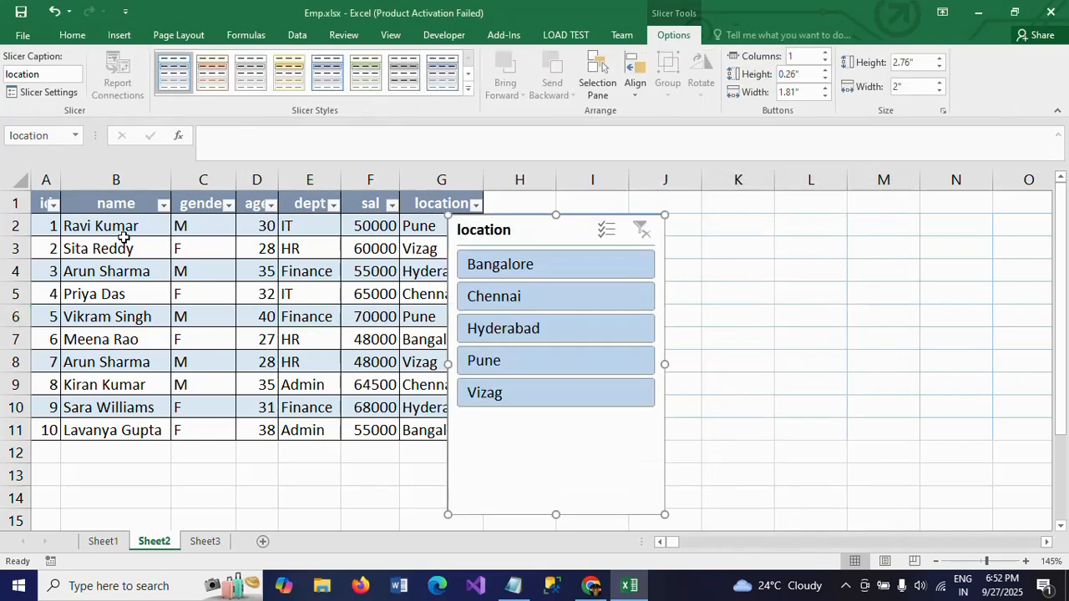
pyautogui.moveTo(548, 229); pyautogui.dragTo(638, 205)
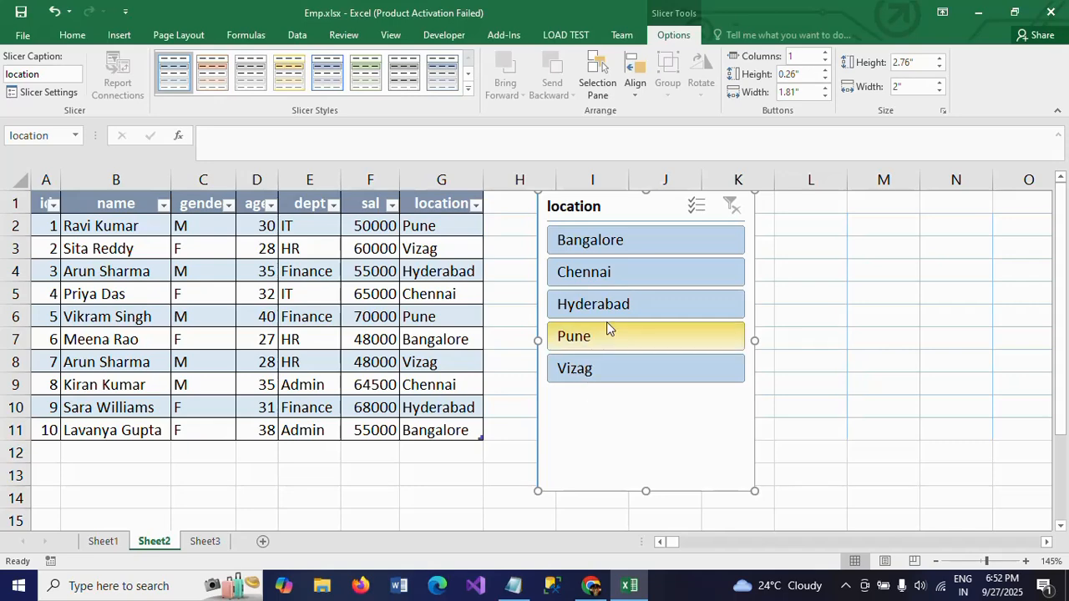
# - Filter the table with the location slicer by Vizag, Chennai and Bangalore in turn, and add Hyderabad to the Bangalore selection
pyautogui.click(583, 372)
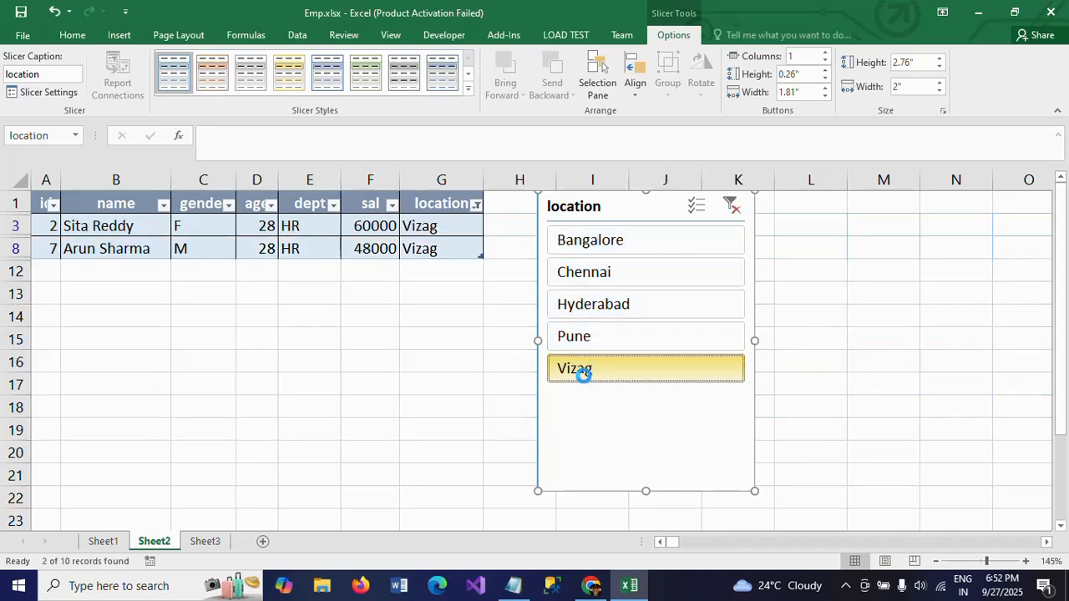
pyautogui.click(609, 282)
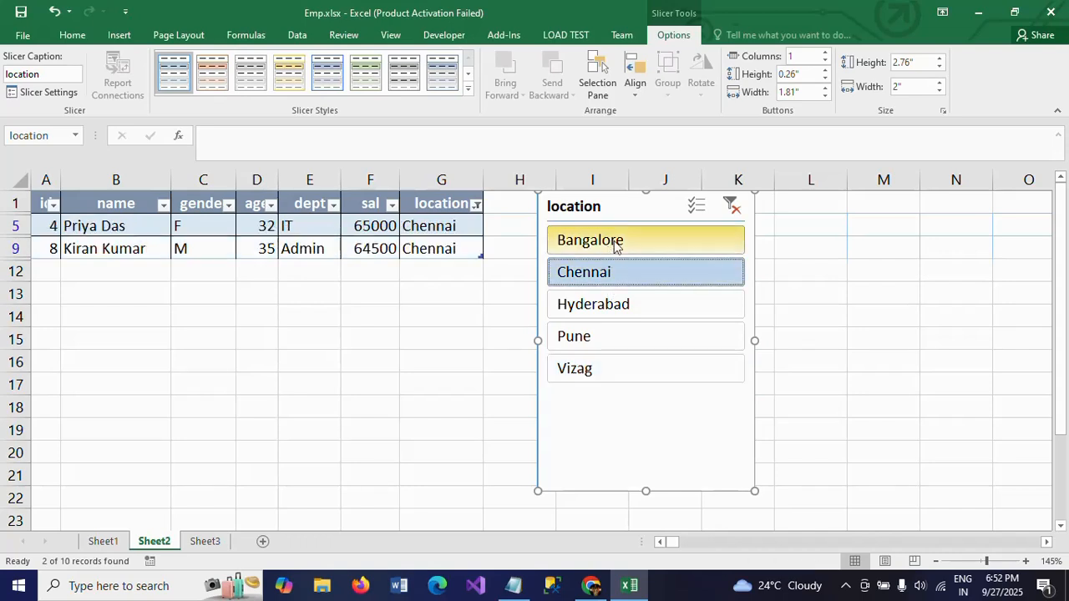
pyautogui.click(615, 244)
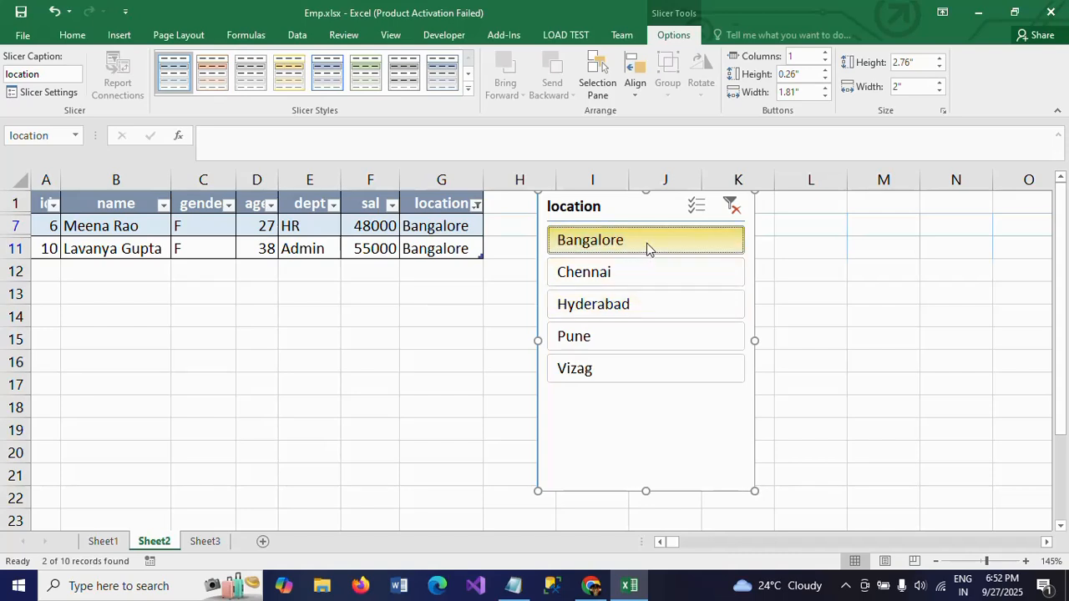
pyautogui.keyDown('ctrl'); pyautogui.click(622, 304); pyautogui.keyUp('ctrl')
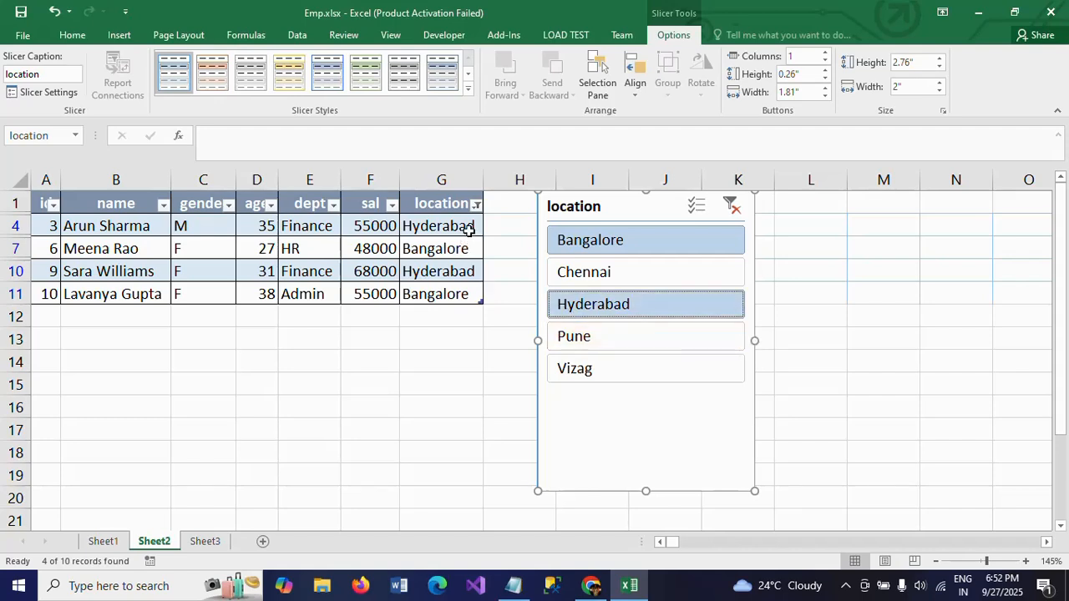
# - Cycle the location slicer through single cities, from Chennai, Hyderabad, Pune and Vizag back to Chennai and Bangalore, ending on Hyderabad
pyautogui.click(608, 273)
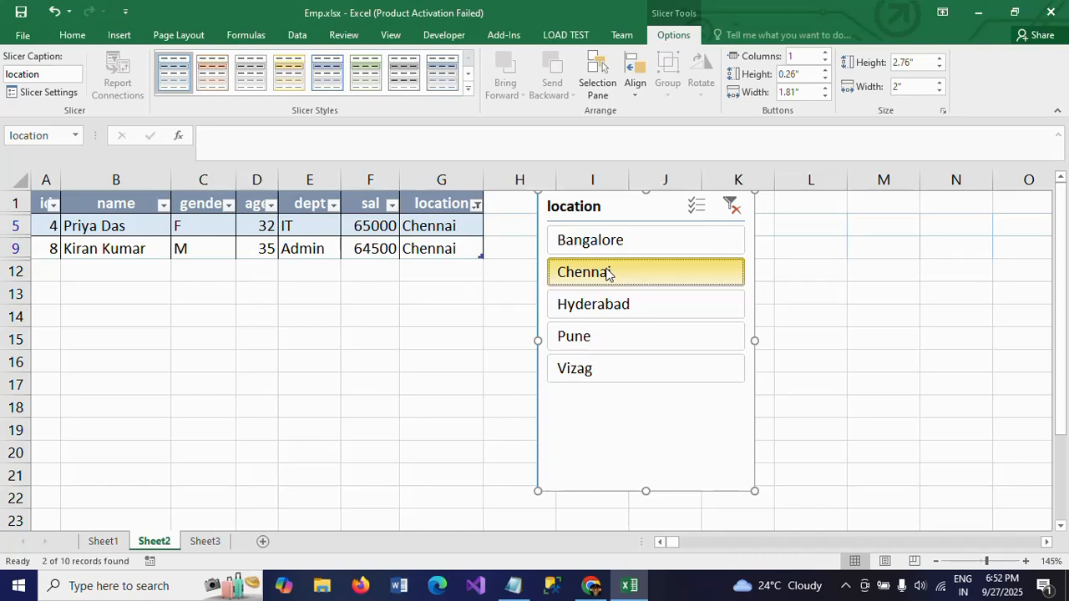
pyautogui.click(597, 306)
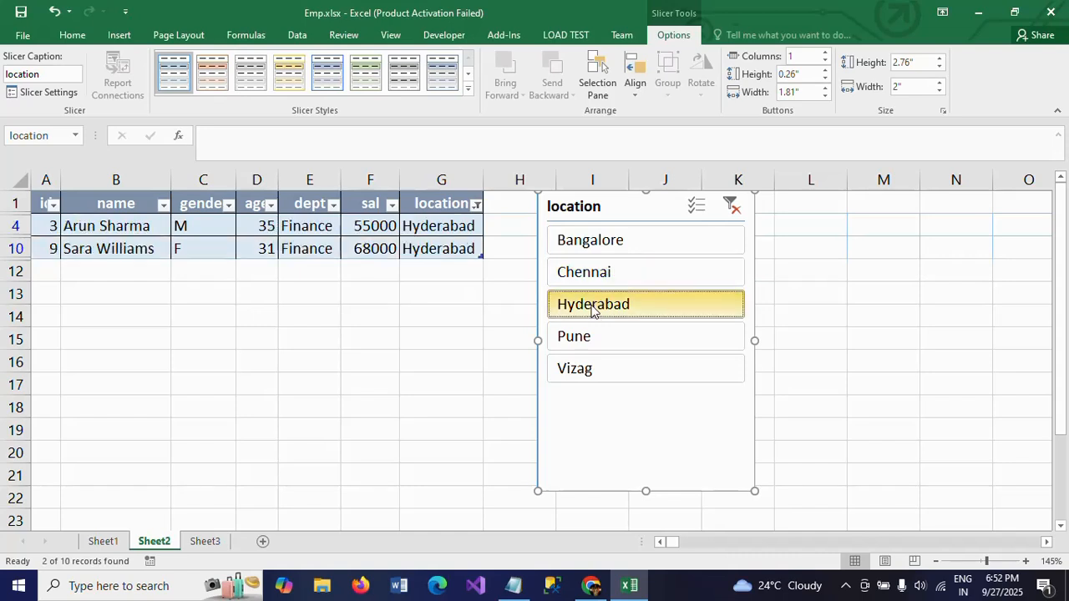
pyautogui.click(579, 336)
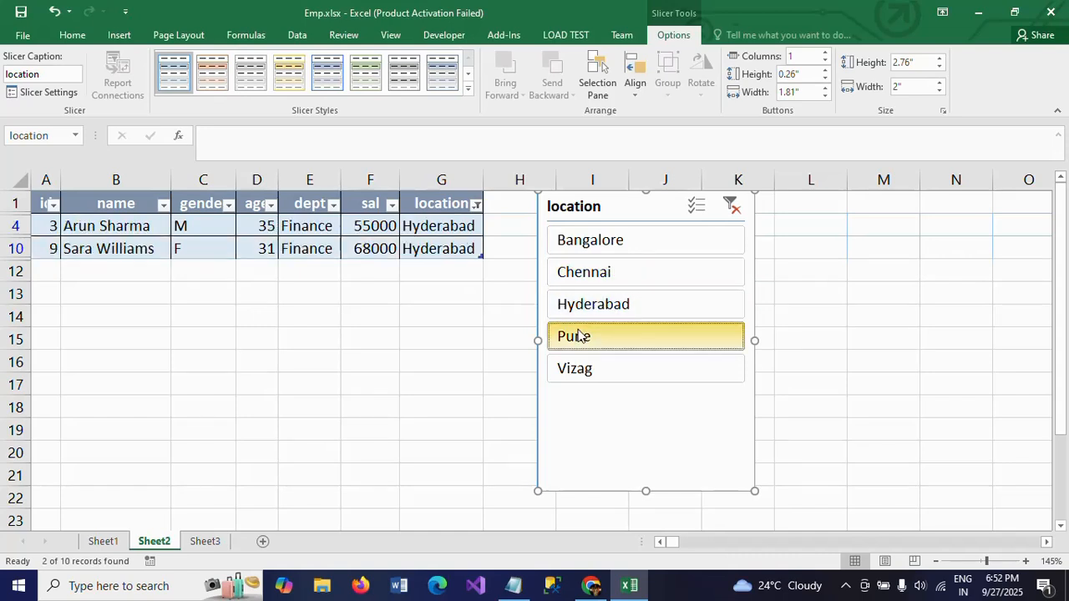
pyautogui.click(580, 371)
pyautogui.click(618, 282)
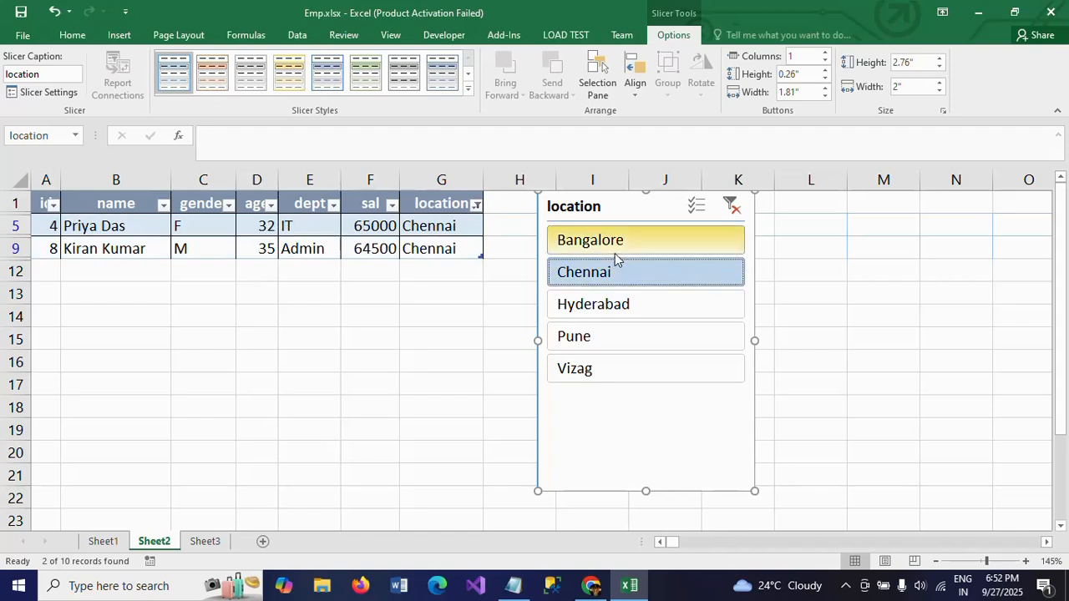
pyautogui.click(620, 251)
pyautogui.click(629, 301)
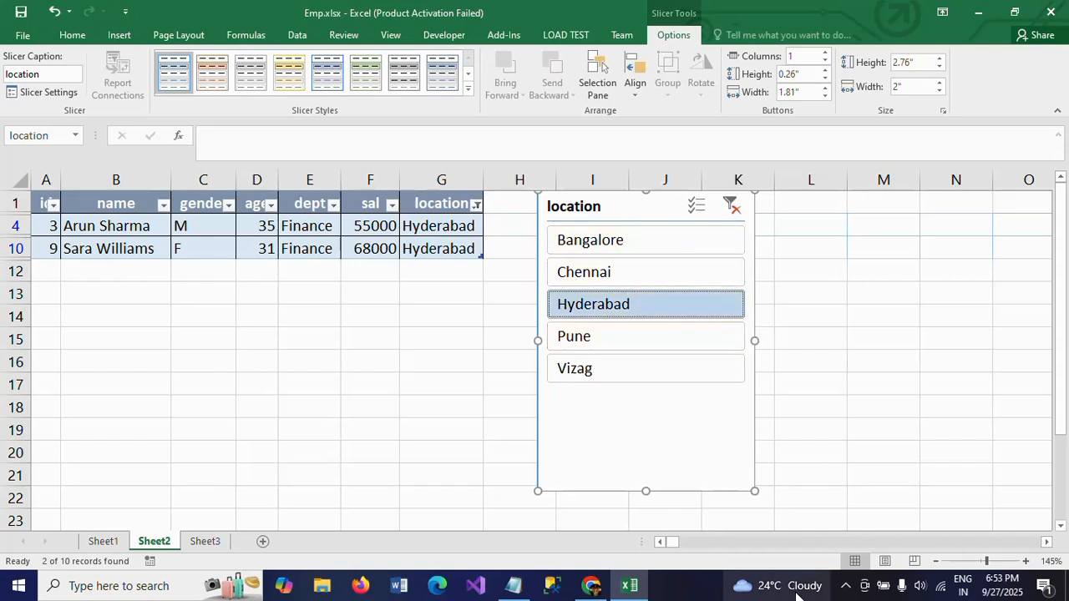
# - Resize the location slicer to about 2.43" high and 2.65" wide, and arrange its buttons in 2 columns
pyautogui.moveTo(755, 491); pyautogui.dragTo(752, 394)
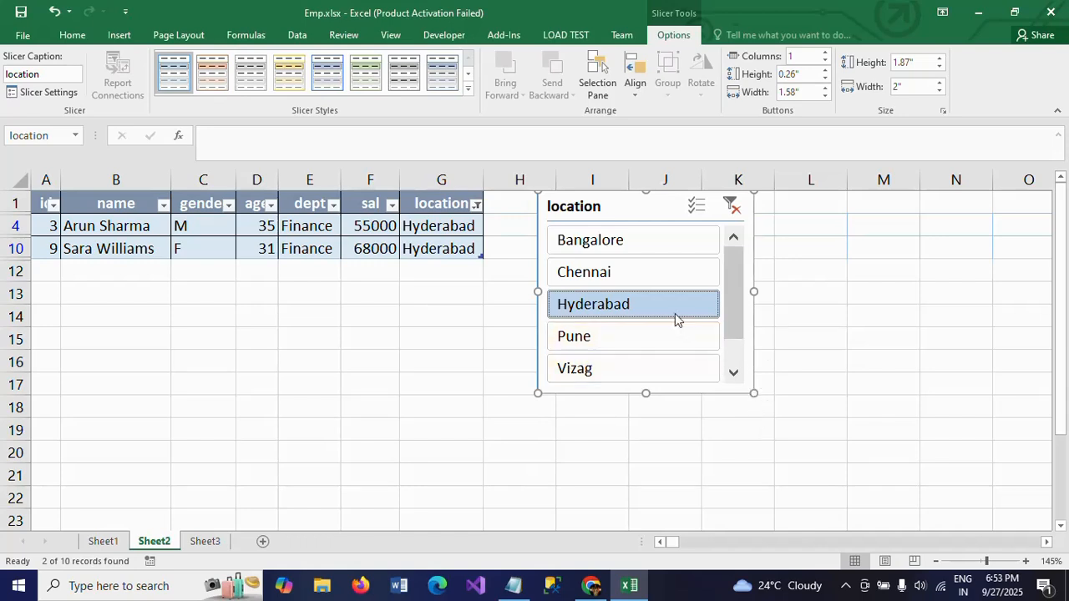
pyautogui.moveTo(734, 336); pyautogui.dragTo(741, 306)
pyautogui.moveTo(754, 394); pyautogui.dragTo(826, 454)
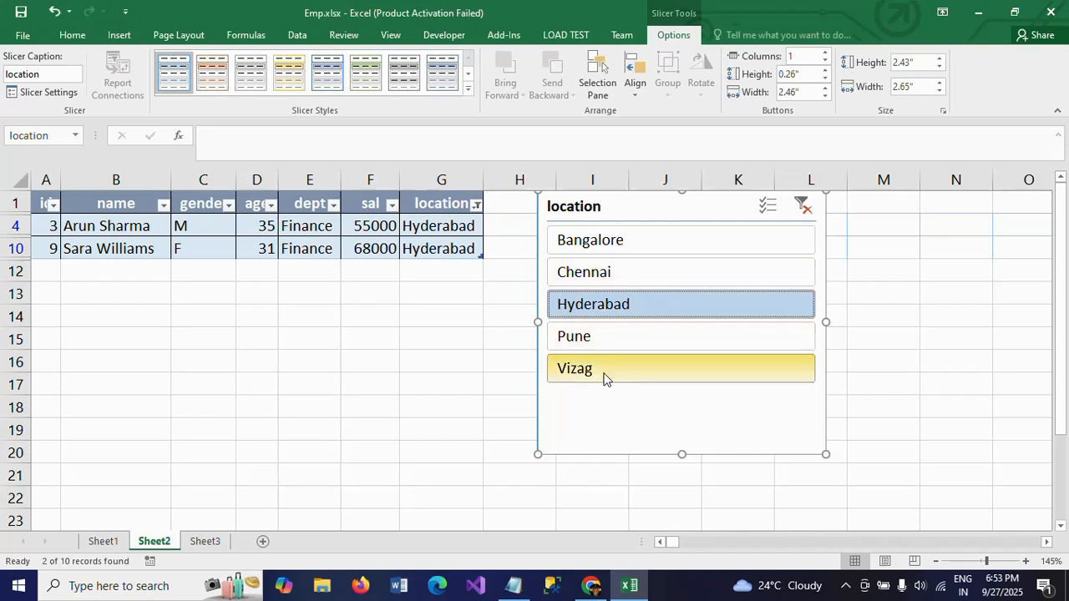
pyautogui.click(797, 57)
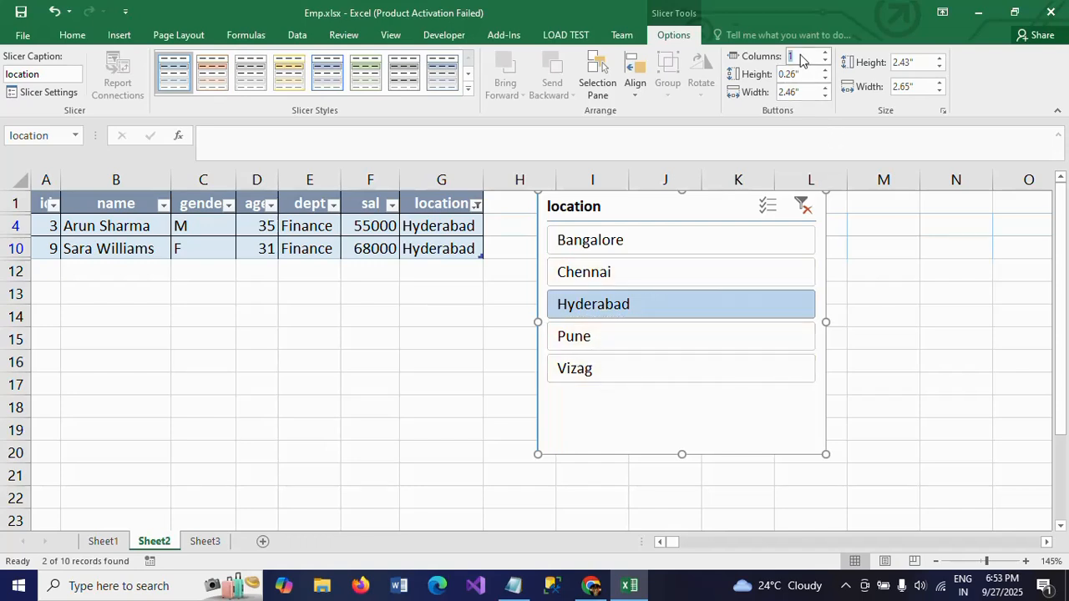
pyautogui.press('Return')
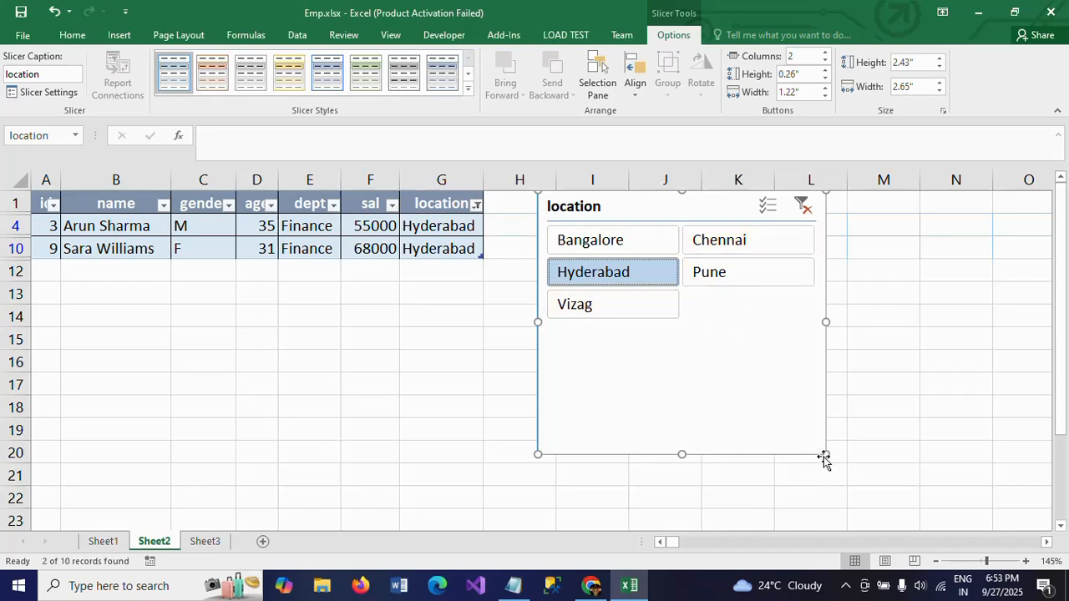
# - Shrink the location slicer to about 1.35" high and 2.59" wide and shift it closer to the table
pyautogui.moveTo(682, 456); pyautogui.dragTo(683, 365)
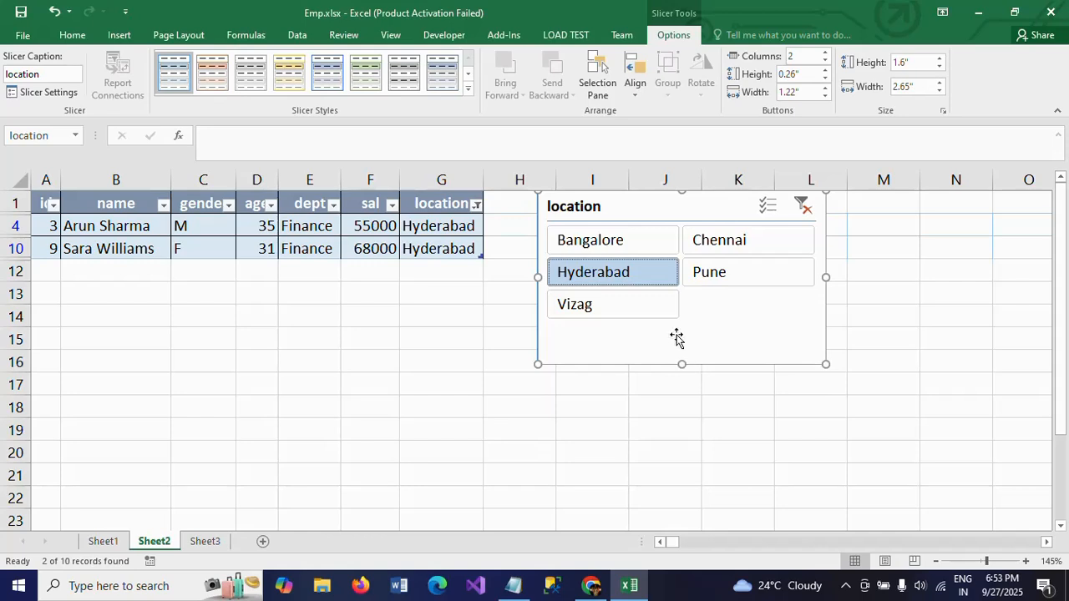
pyautogui.moveTo(696, 209); pyautogui.dragTo(675, 212)
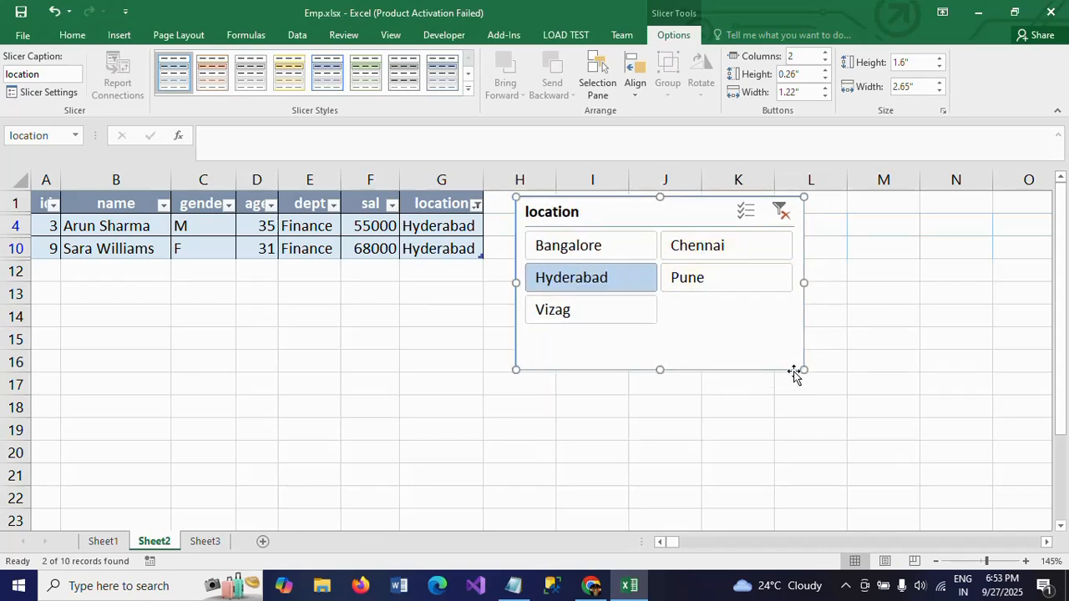
pyautogui.moveTo(804, 370); pyautogui.dragTo(797, 356)
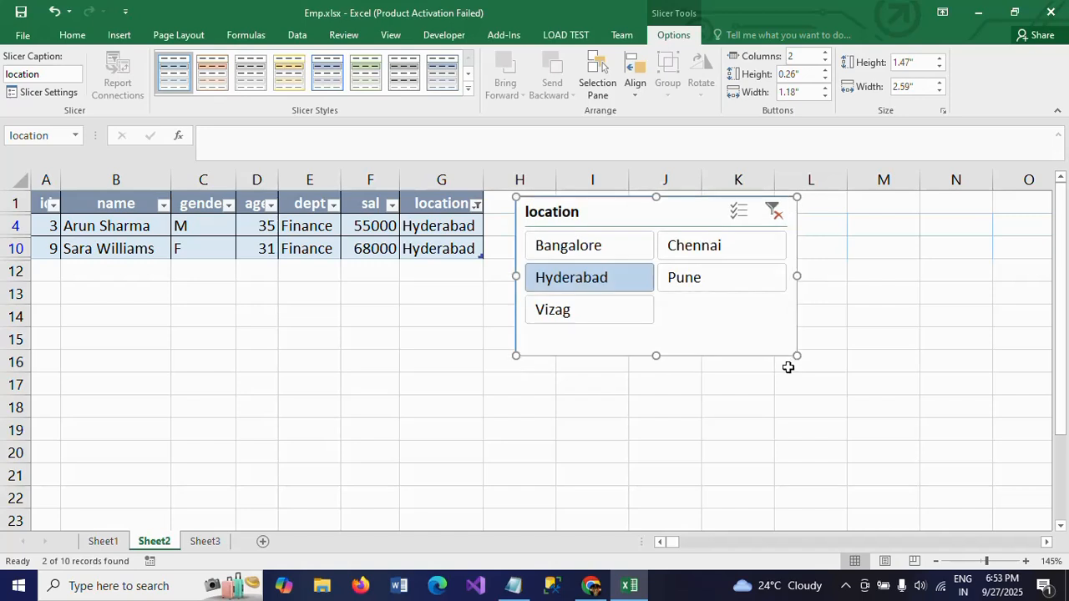
pyautogui.moveTo(657, 356); pyautogui.dragTo(657, 342)
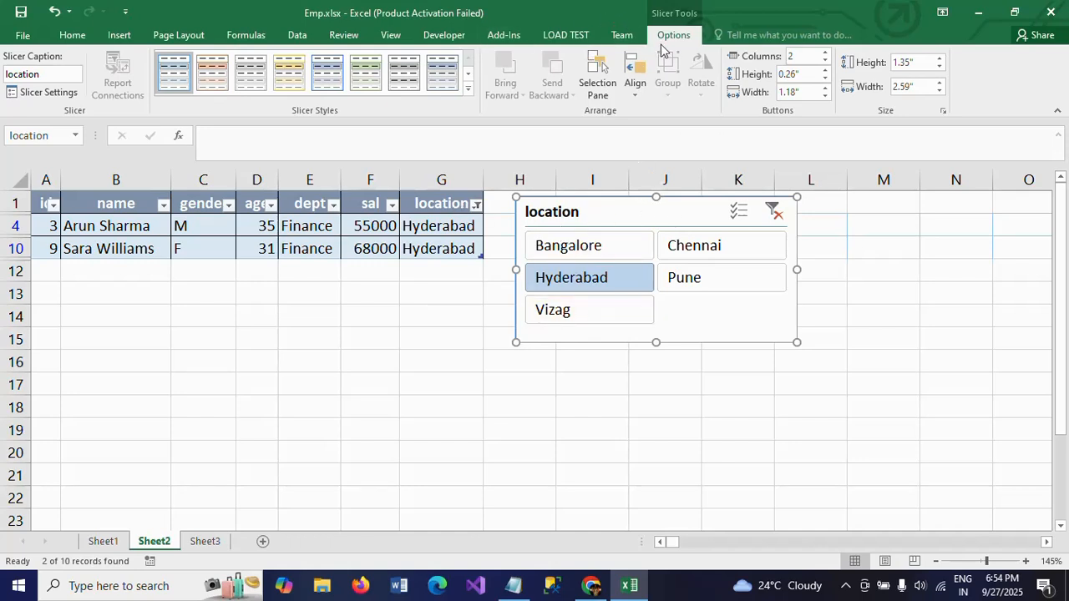
# - Deselect the location slicer and clear its filter
pyautogui.press('Escape')
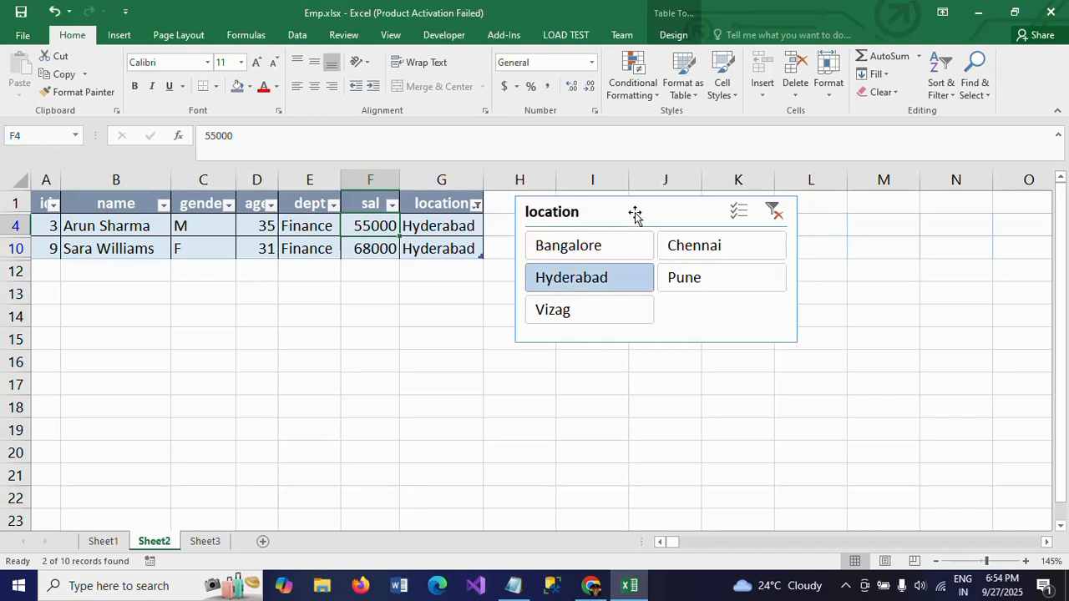
pyautogui.click(774, 213)
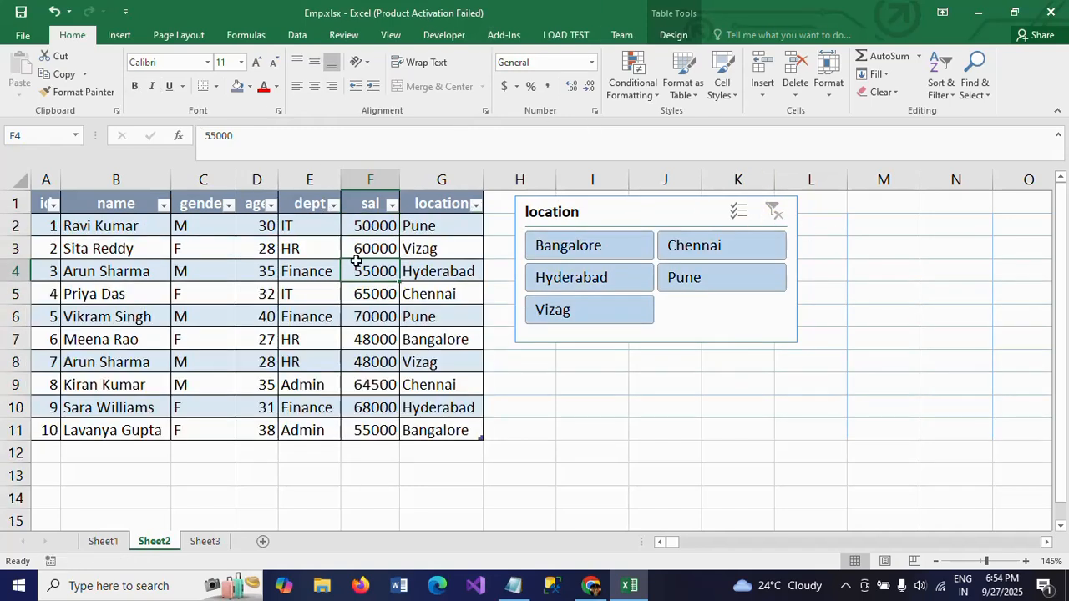
# - Insert a gender slicer for the table and place it next to the location slicer, shortened to about 1.02" high
pyautogui.click(675, 35)
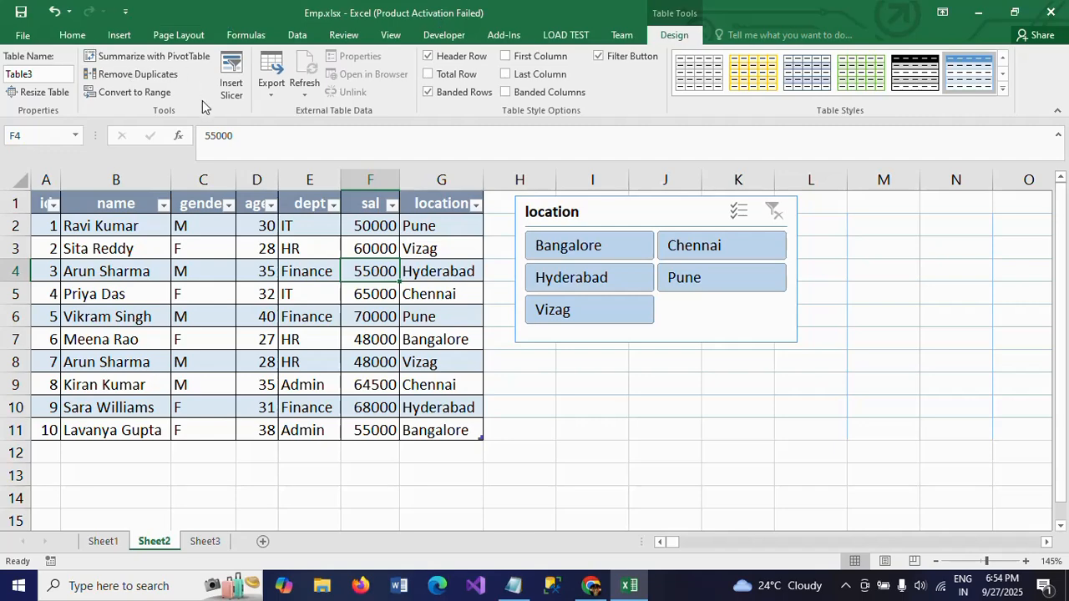
pyautogui.click(233, 88)
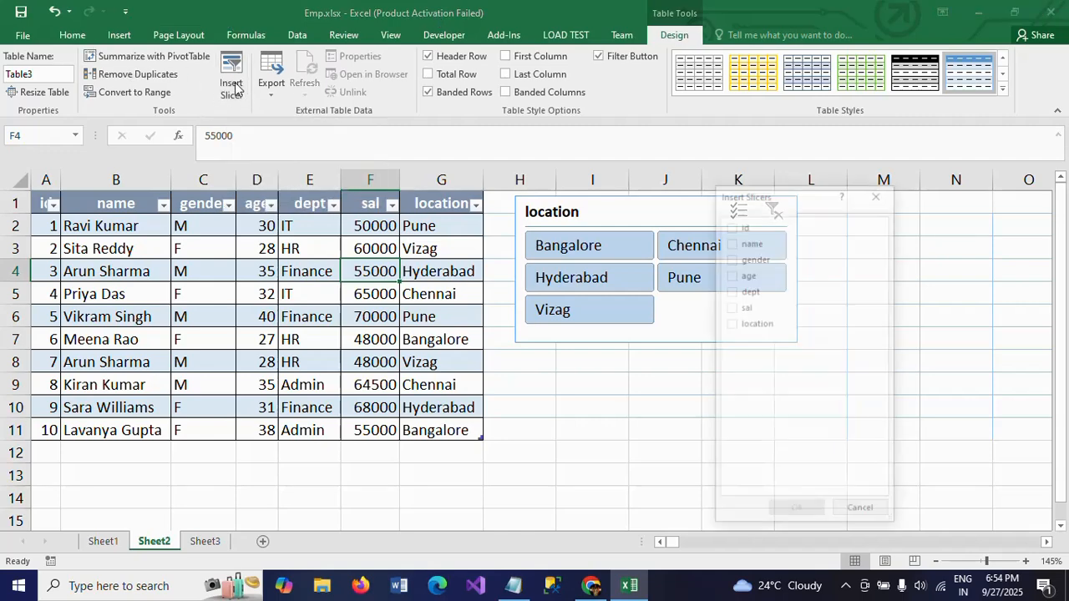
pyautogui.click(732, 258)
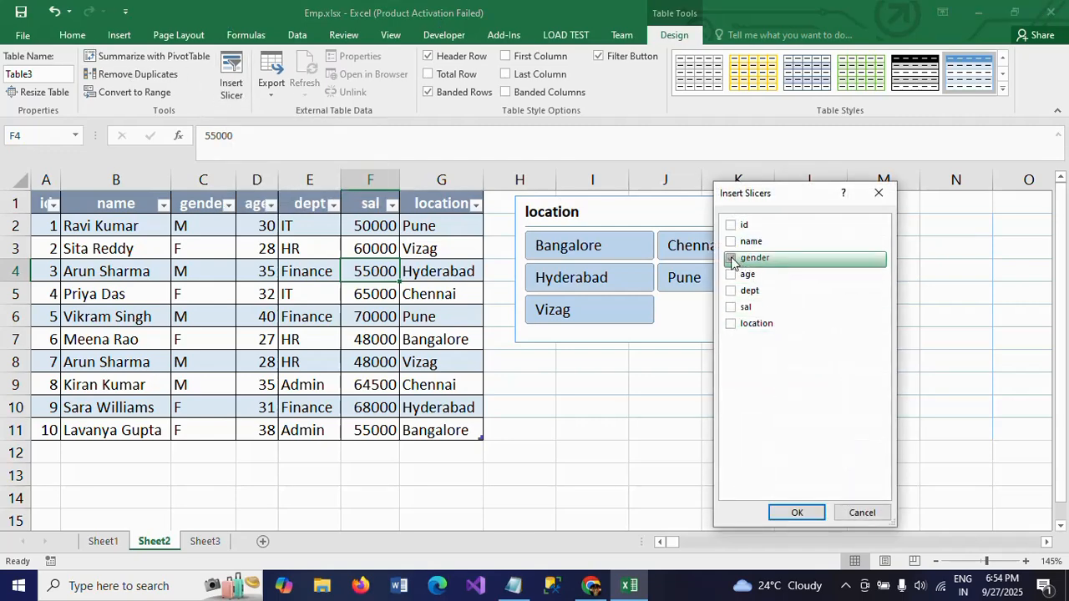
pyautogui.click(796, 513)
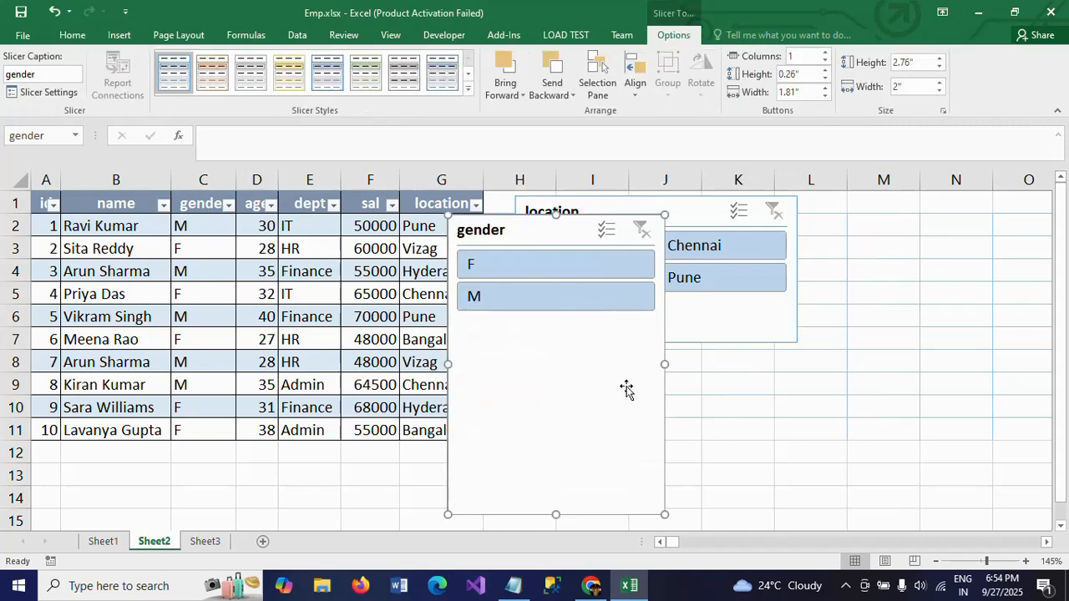
pyautogui.moveTo(536, 240); pyautogui.dragTo(891, 211)
pyautogui.moveTo(911, 496); pyautogui.dragTo(912, 306)
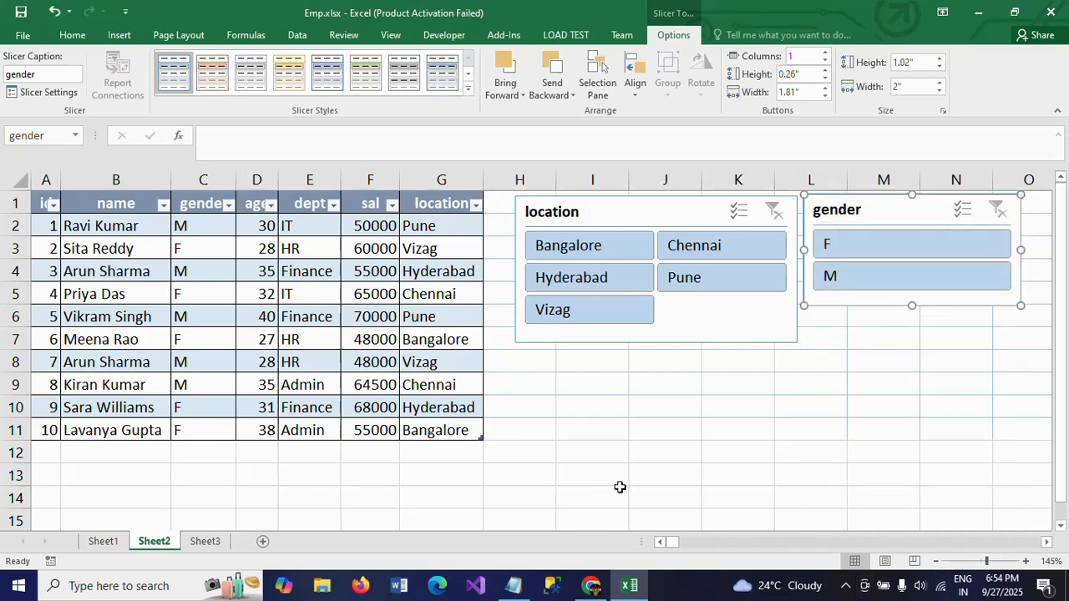
# - Filter the table to gender M and location Hyderabad with the slicers, and clear the location filter
pyautogui.click(853, 286)
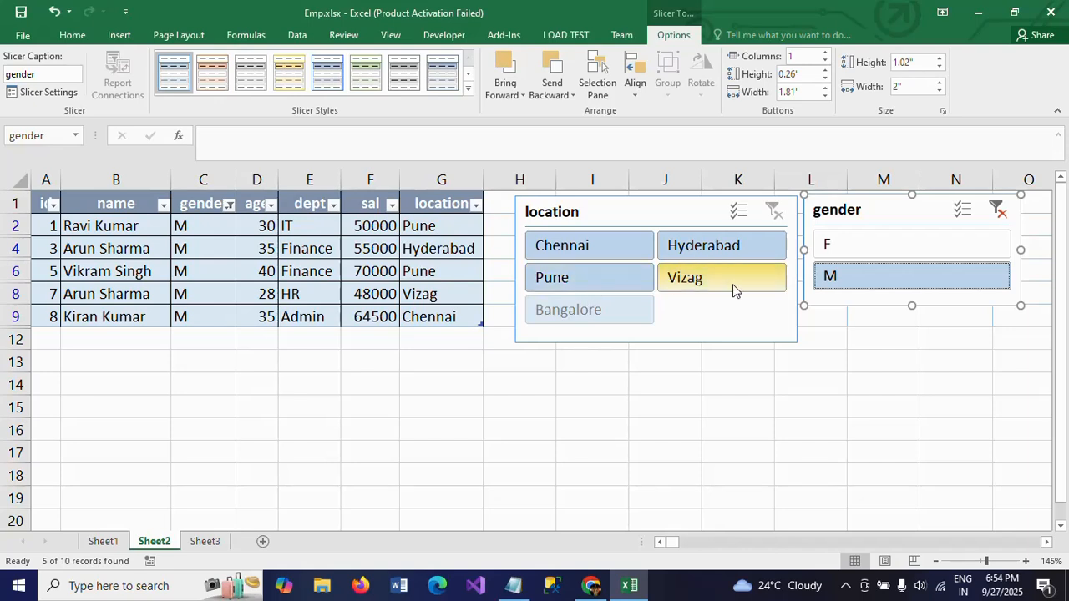
pyautogui.click(722, 253)
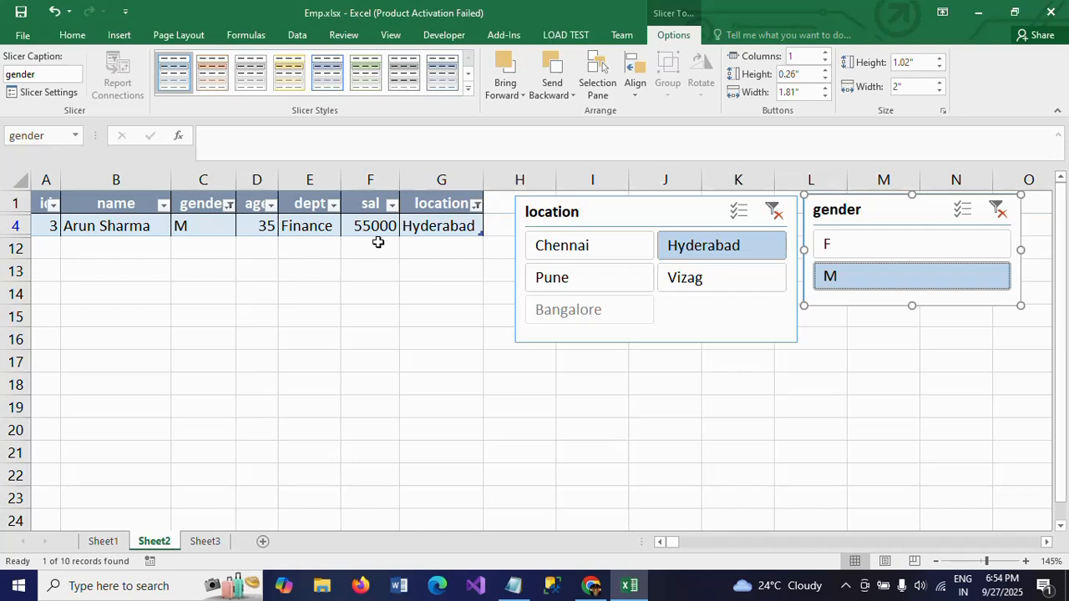
pyautogui.click(774, 213)
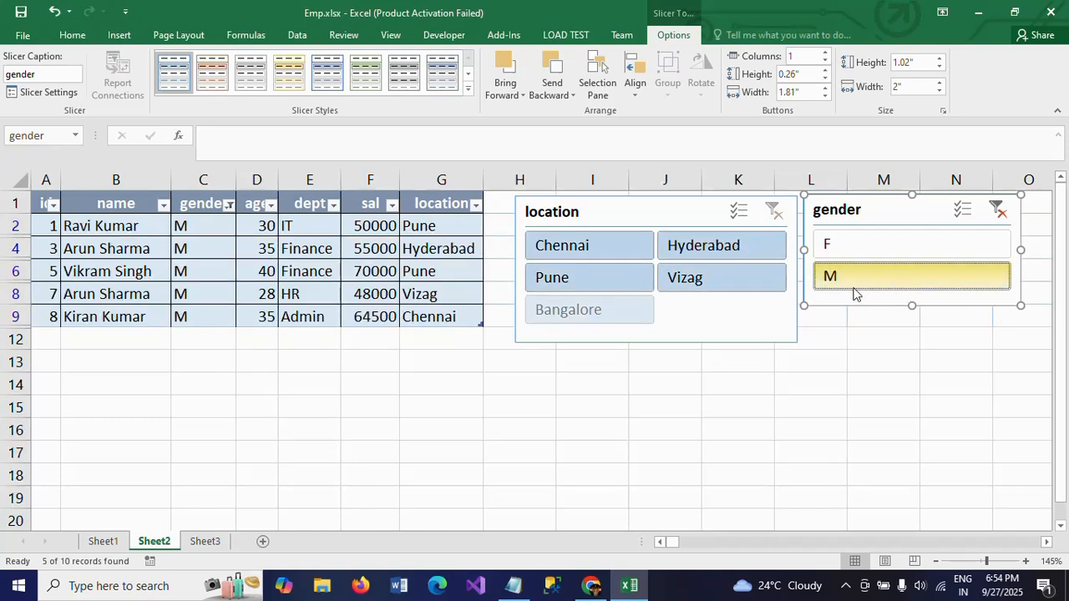
# - Filter the table to gender F with location Hyderabad, and switch the location selection to Vizag
pyautogui.click(854, 250)
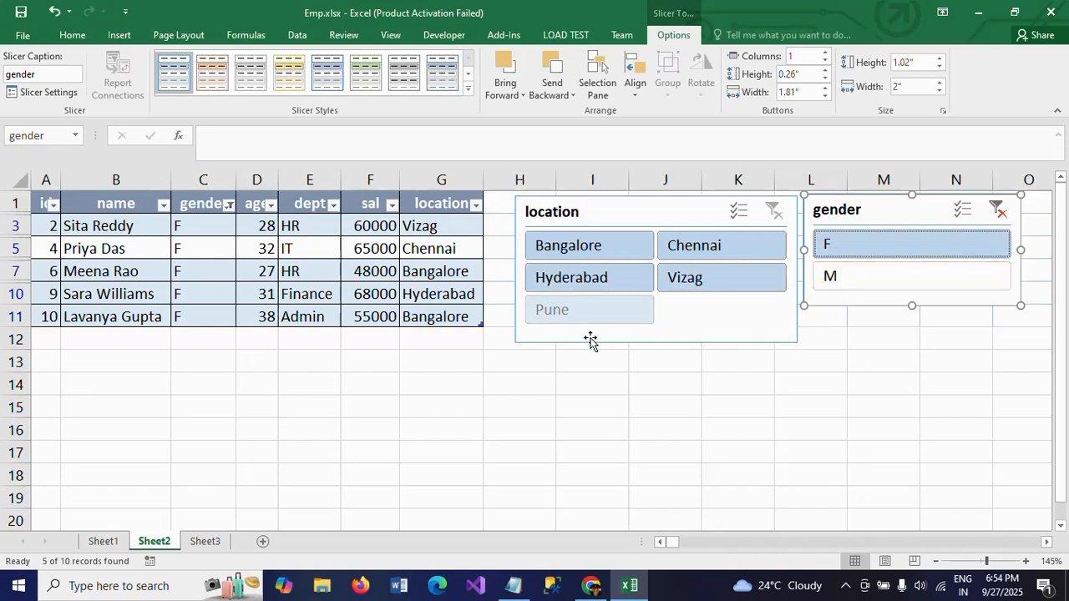
pyautogui.click(601, 277)
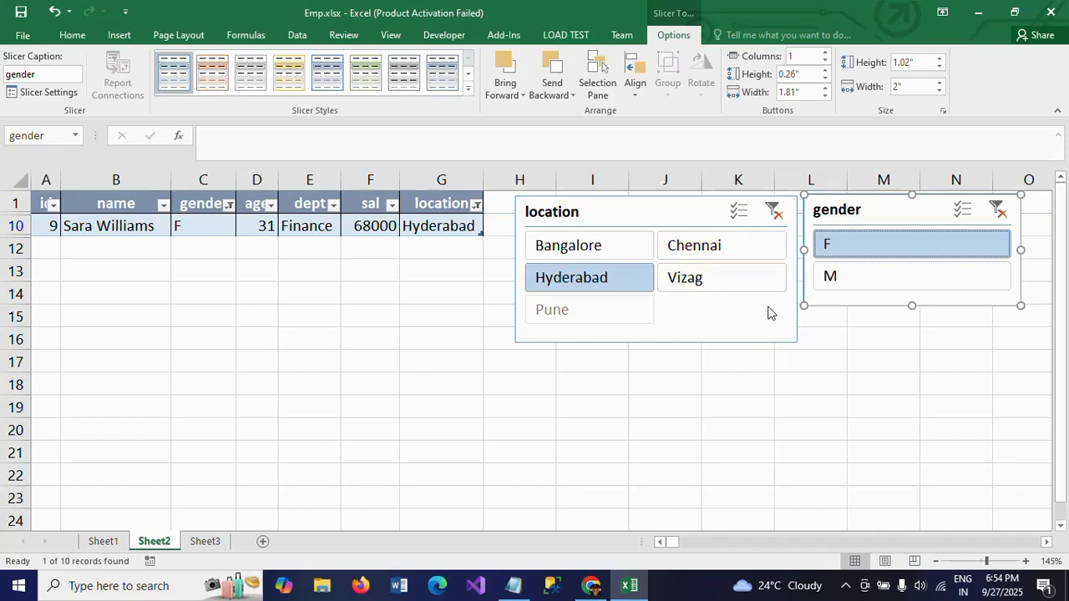
pyautogui.click(715, 280)
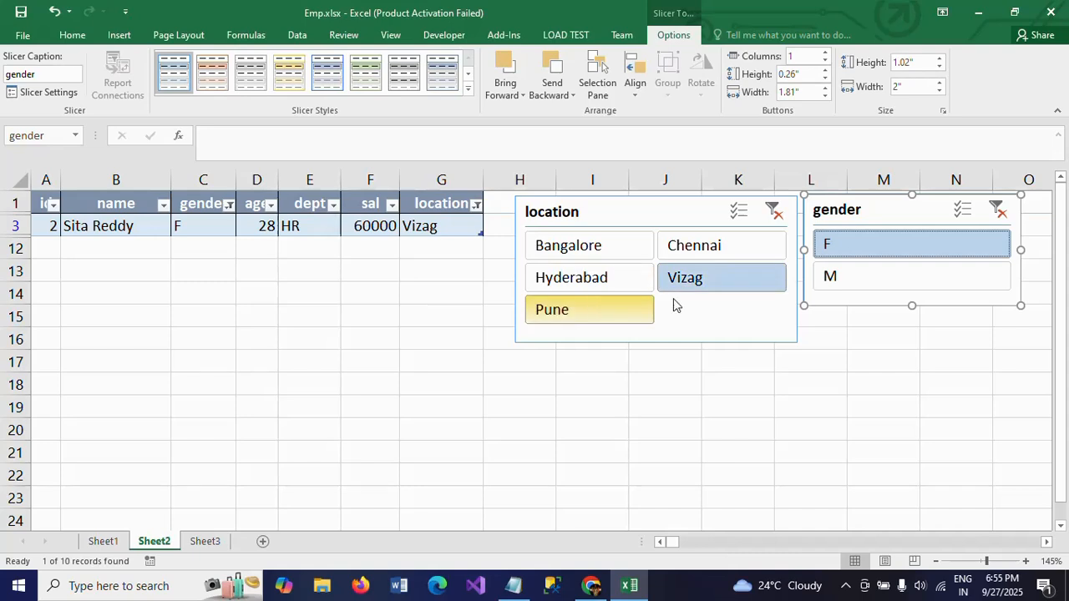
# - Filter the female employees to the locations Bangalore and Hyderabad together with the location slicer
pyautogui.click(578, 249)
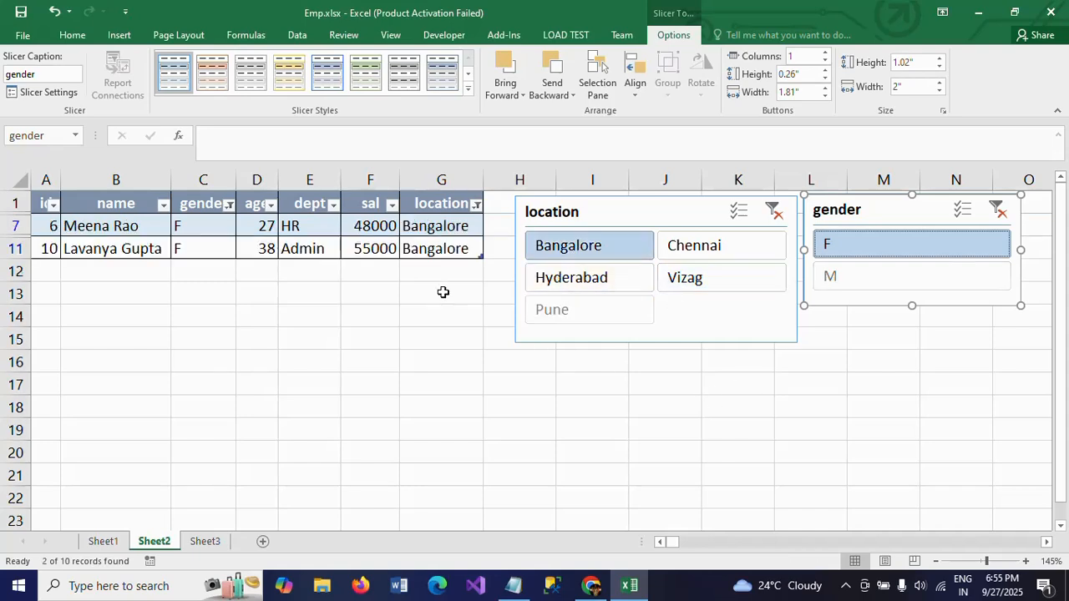
pyautogui.keyDown('ctrl'); pyautogui.click(613, 284); pyautogui.keyUp('ctrl')
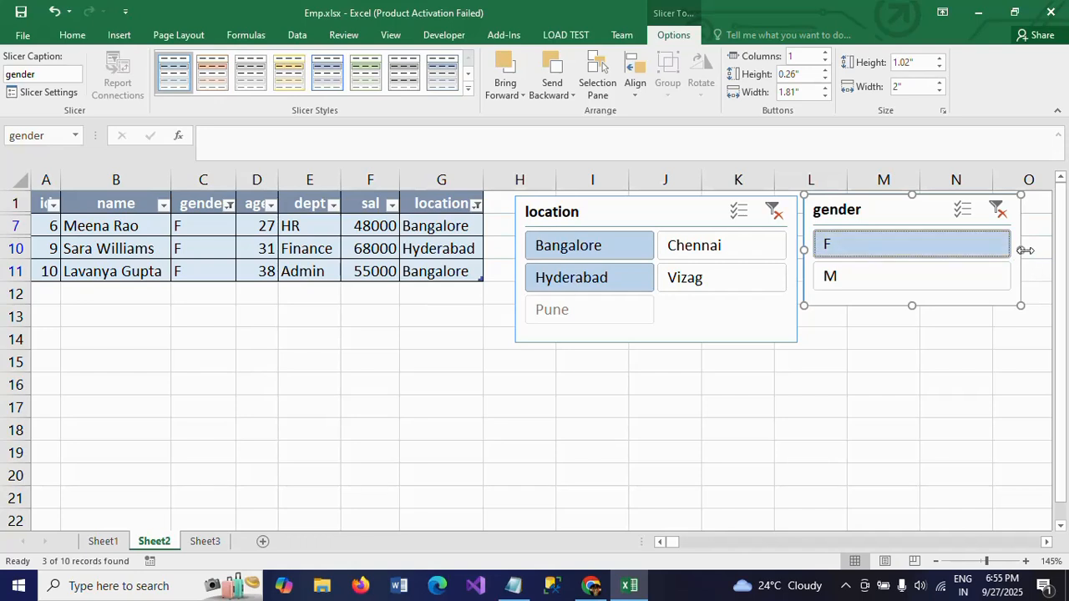
# - Narrow the gender slicer to about 1.52" wide, nudge the location slicer slightly up towards the data, and deselect it
pyautogui.moveTo(1021, 250); pyautogui.dragTo(969, 250)
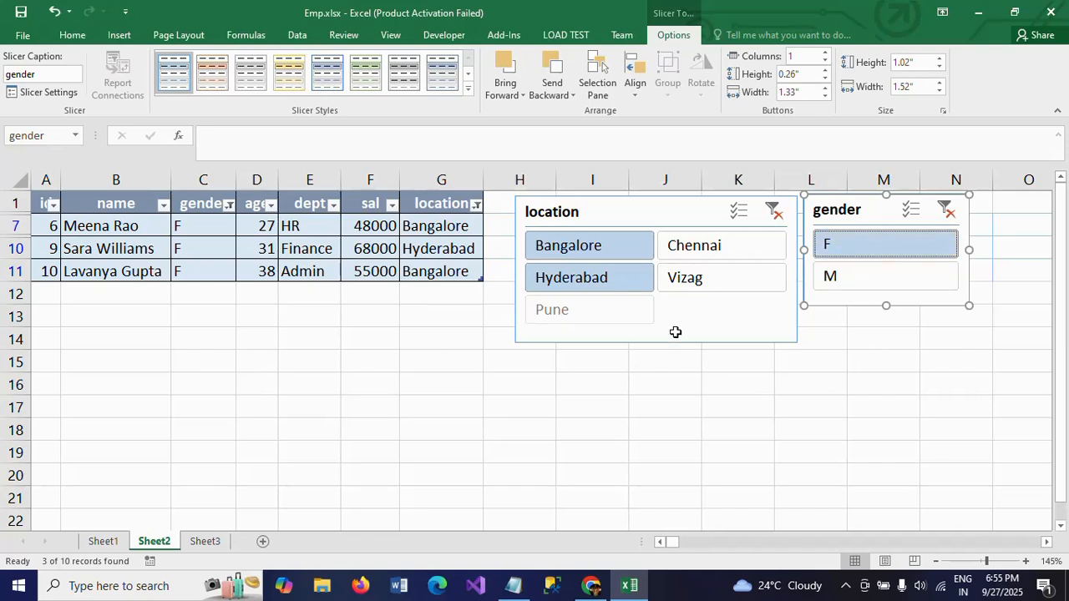
pyautogui.moveTo(672, 216); pyautogui.dragTo(666, 208)
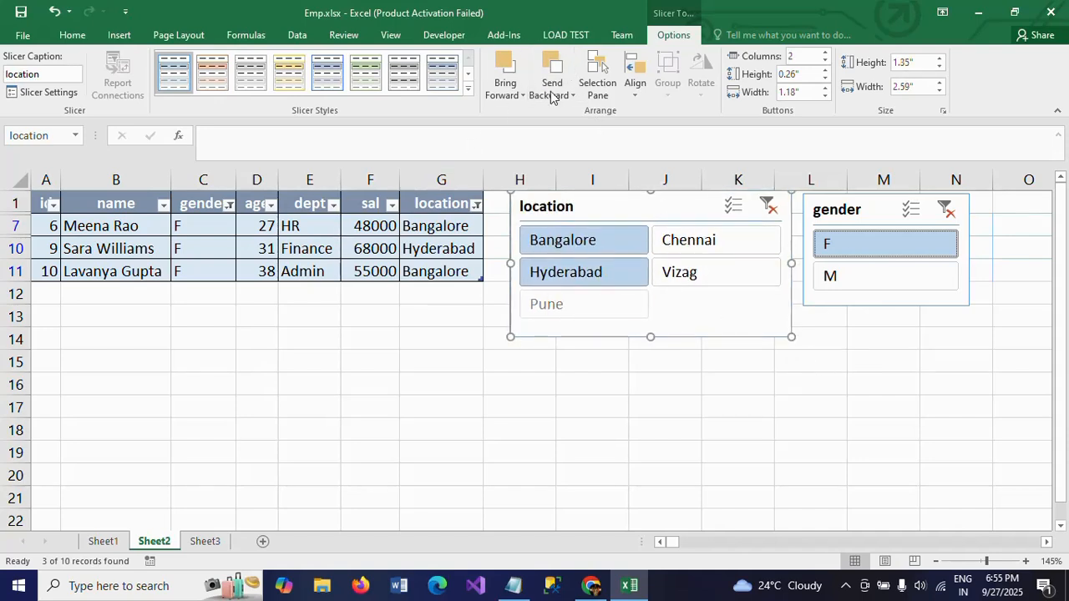
pyautogui.click(384, 274)
pyautogui.click(375, 252)
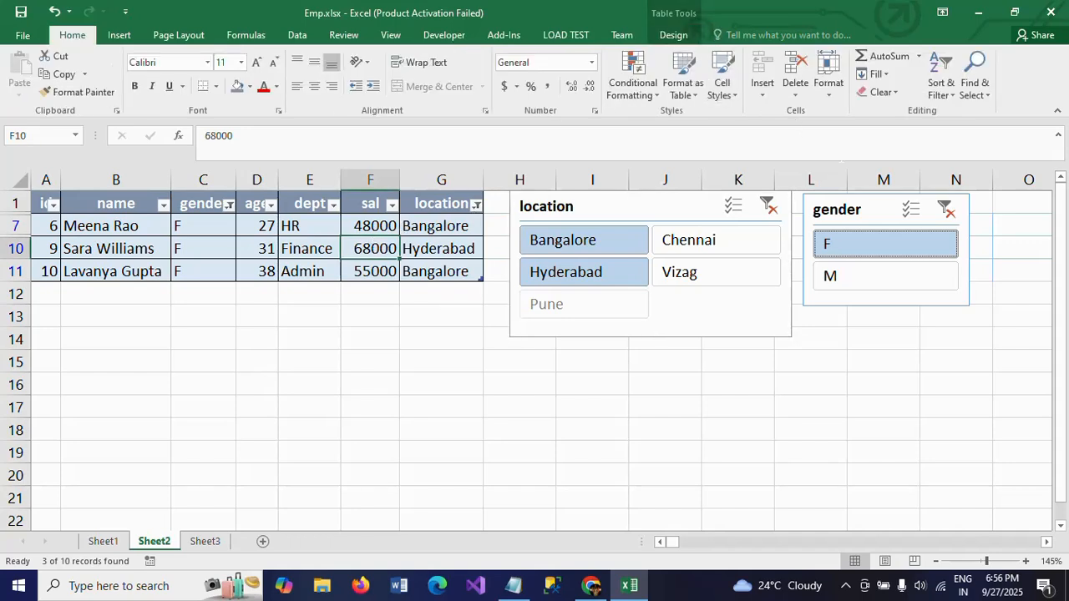
# - Clear the filters of both the location and gender slicers
pyautogui.click(769, 206)
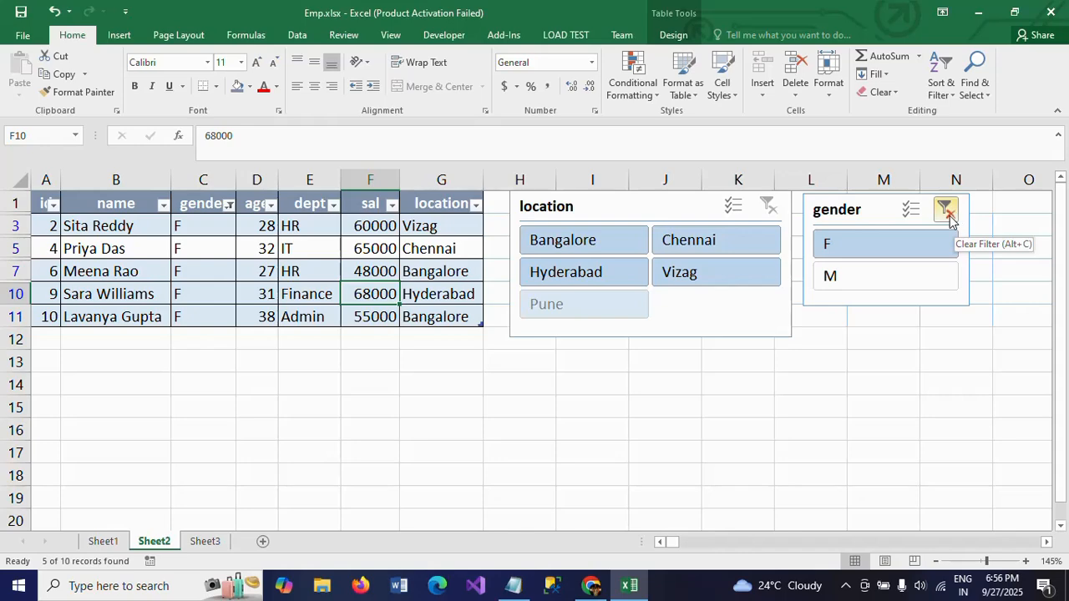
pyautogui.click(949, 215)
# - Insert a dept slicer for the table, shorten it to about 1.54" high, and place it below the location slicer
pyautogui.click(331, 305)
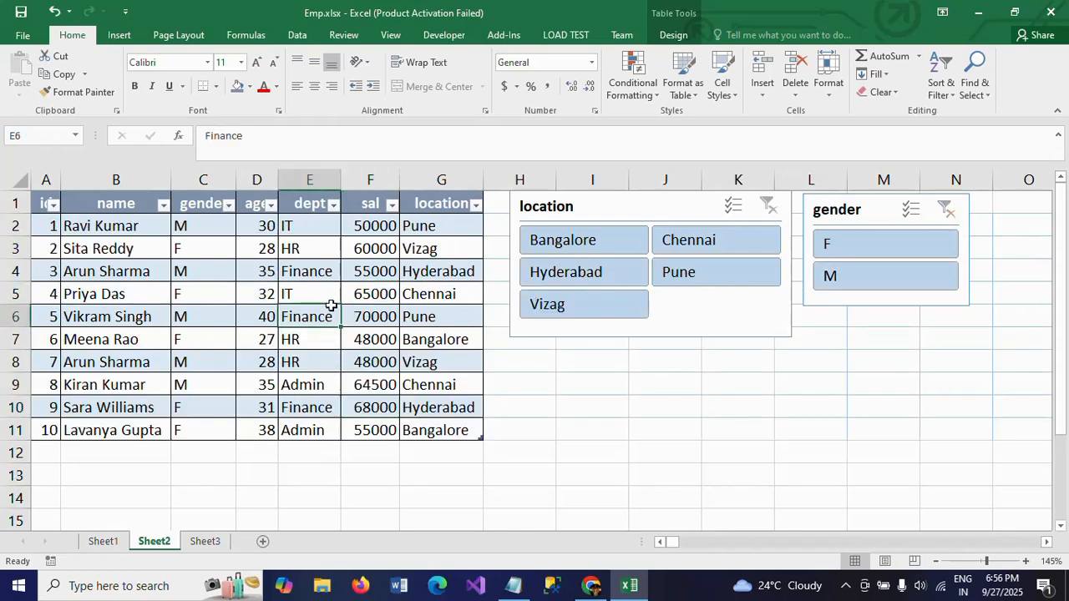
pyautogui.click(681, 37)
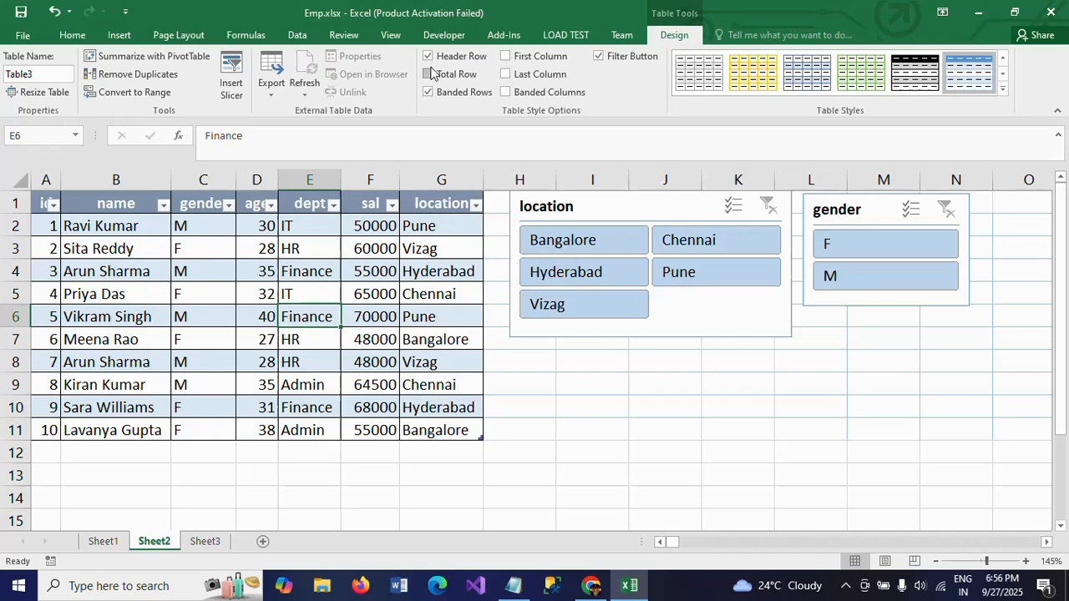
pyautogui.click(231, 72)
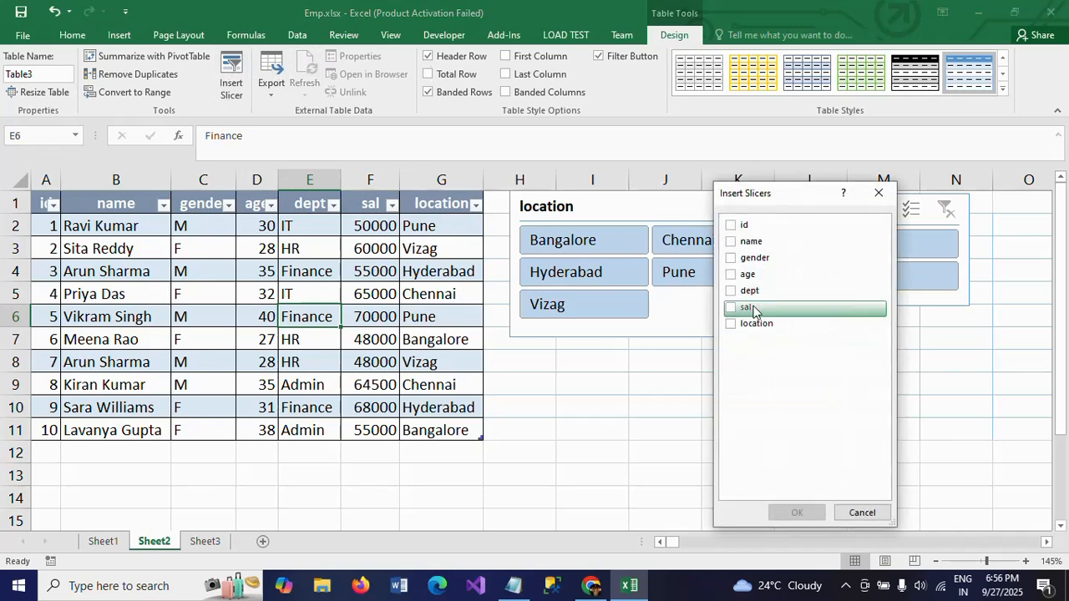
pyautogui.click(731, 293)
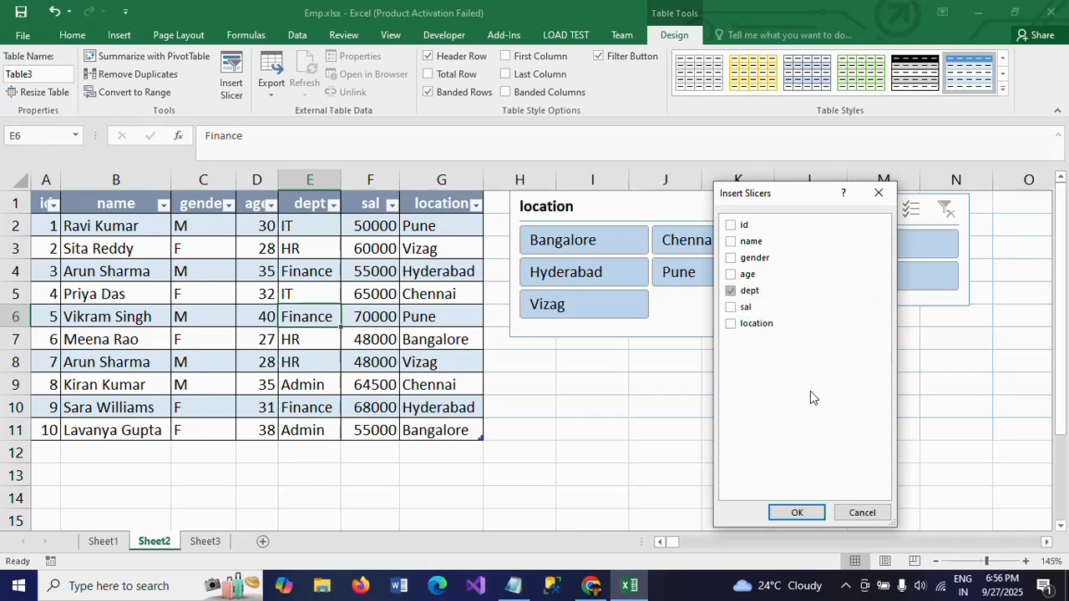
pyautogui.click(797, 513)
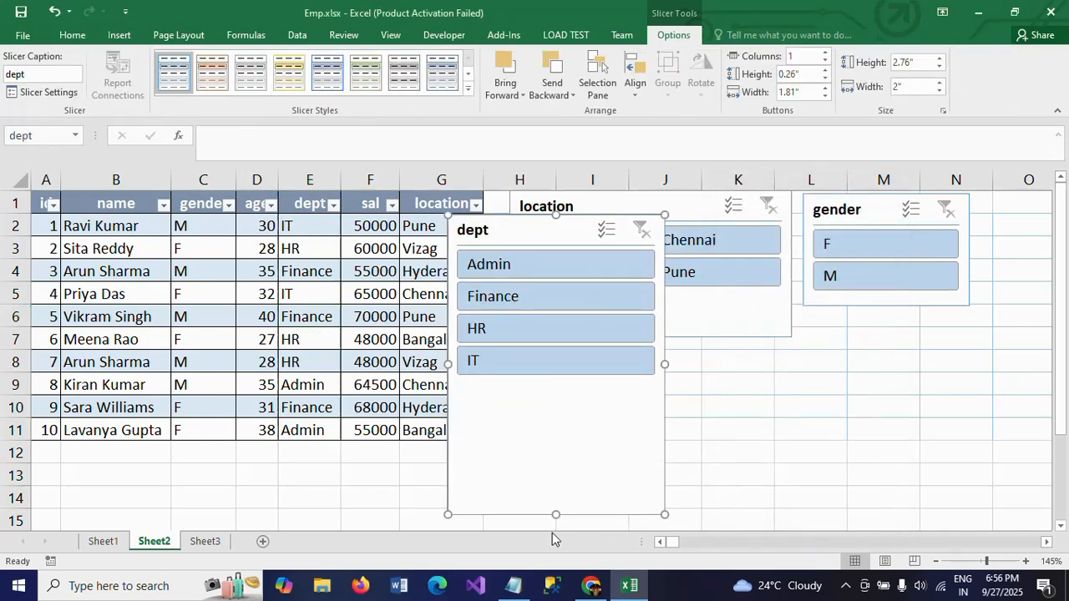
pyautogui.moveTo(556, 514); pyautogui.dragTo(555, 382)
pyautogui.moveTo(544, 224); pyautogui.dragTo(610, 351)
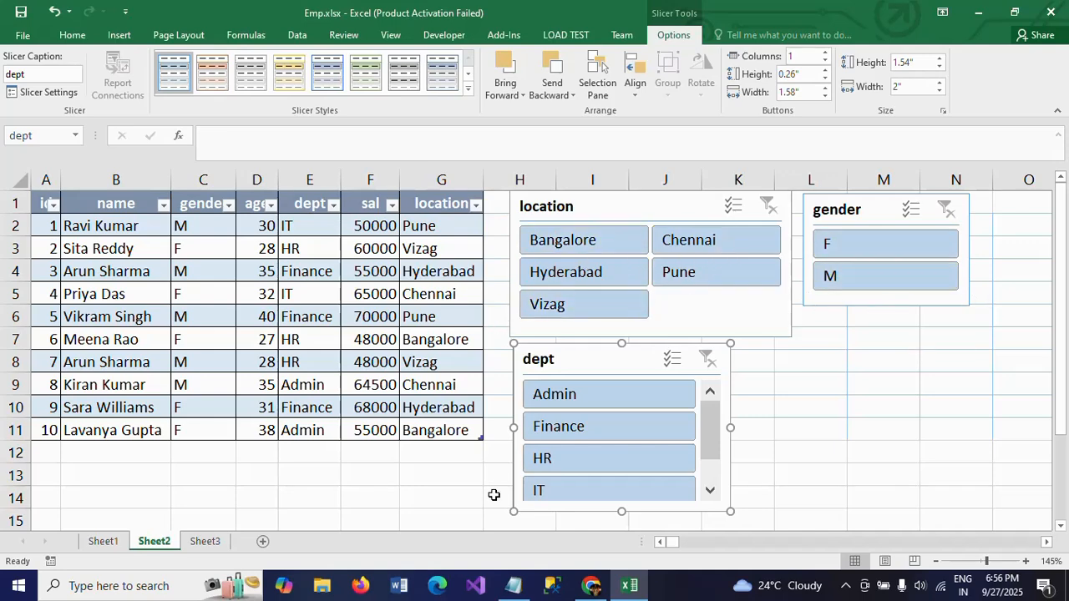
# - Filter the table to dept Admin and gender M with the slicers, and clear the dept filter
pyautogui.click(573, 396)
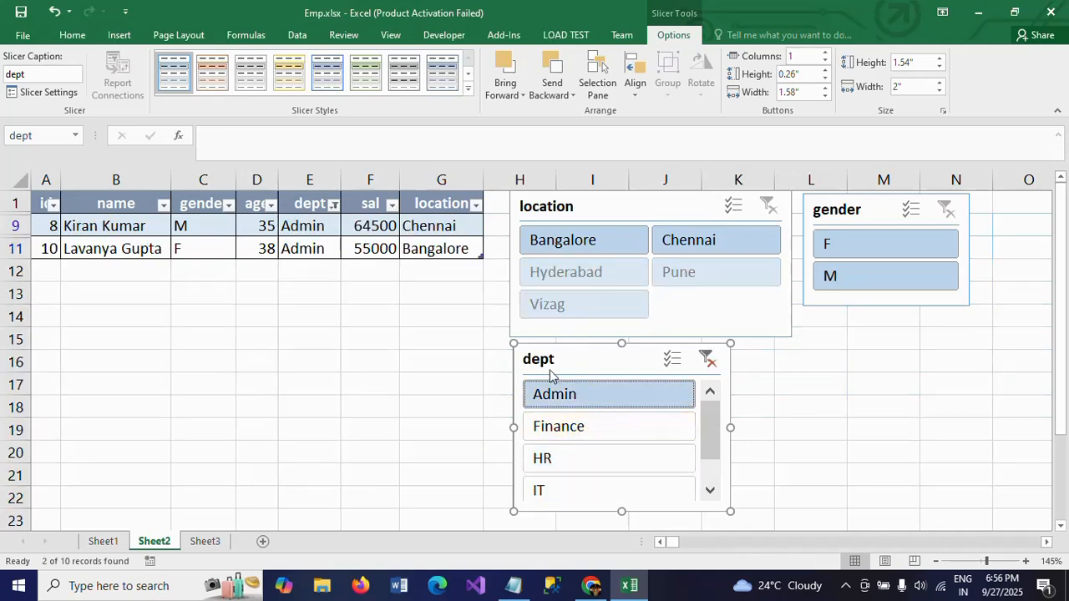
pyautogui.click(861, 279)
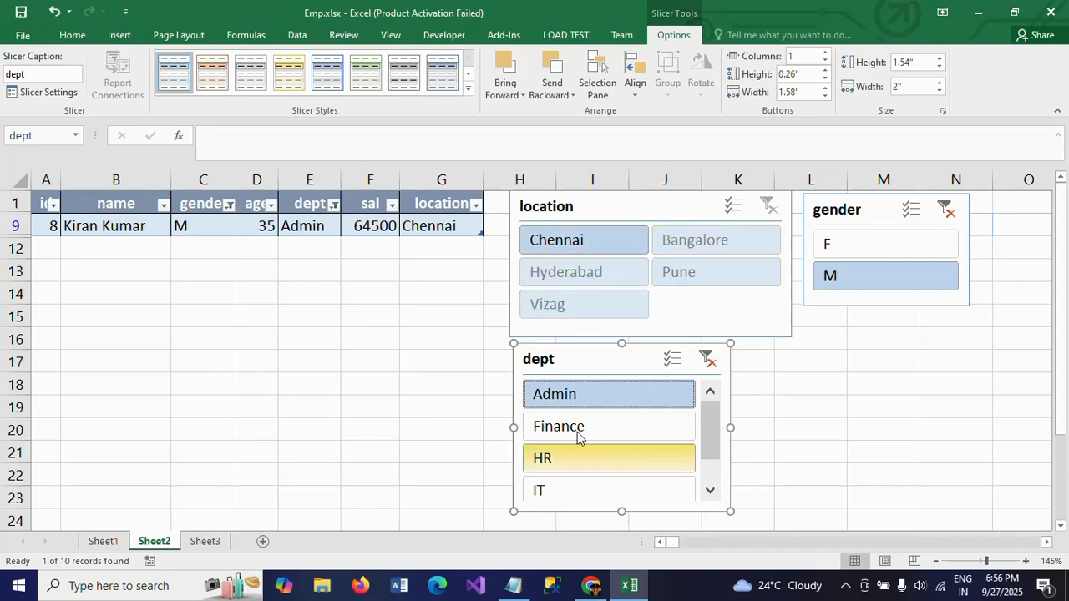
pyautogui.click(708, 360)
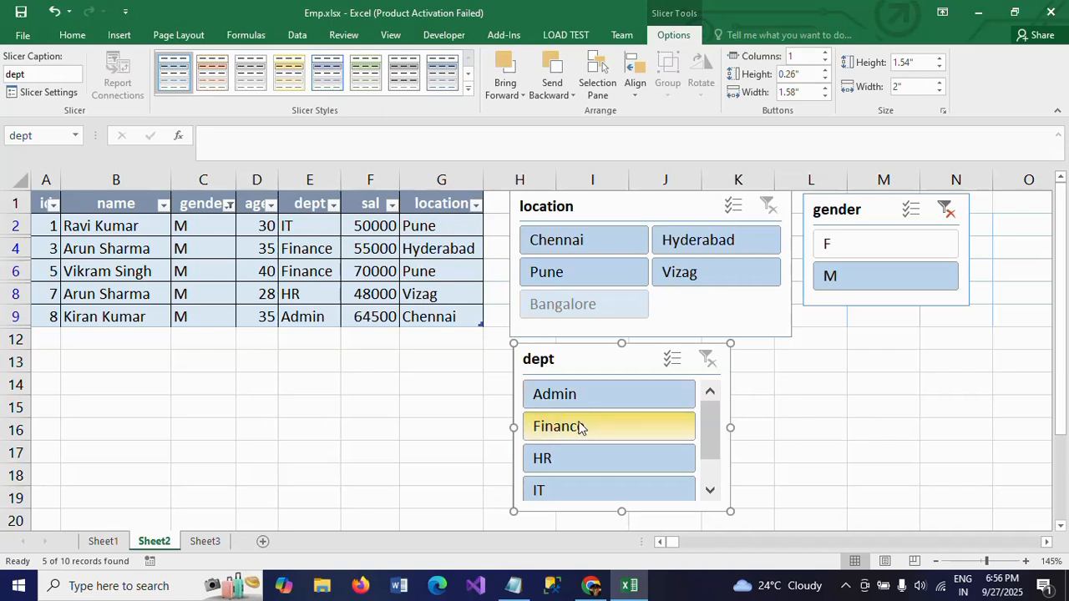
# - Filter the table to dept IT, switch the gender from M to F, and clear the dept and gender filters
pyautogui.click(584, 489)
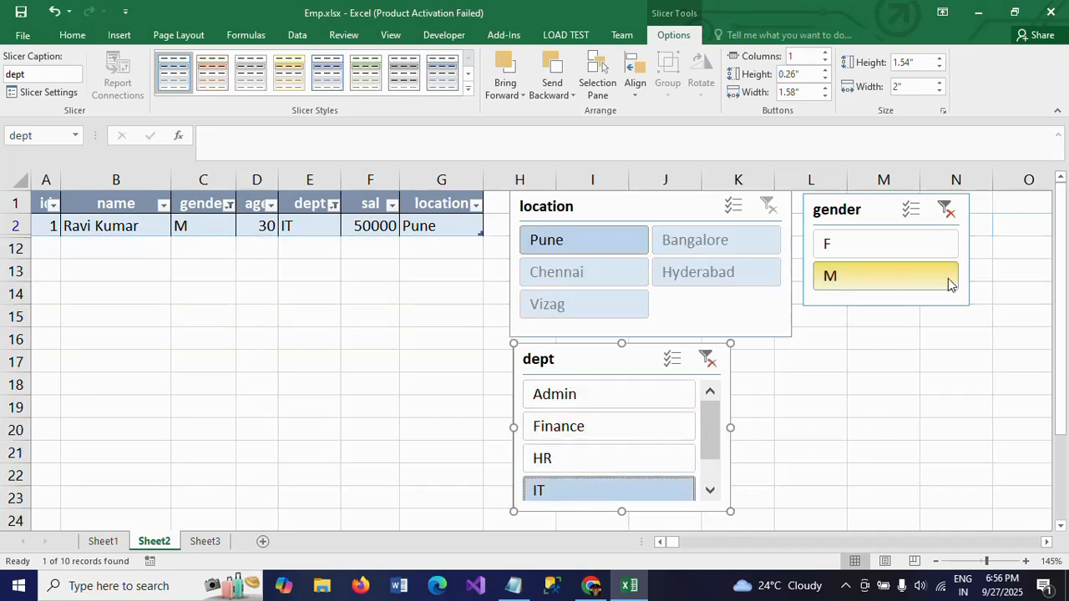
pyautogui.click(924, 243)
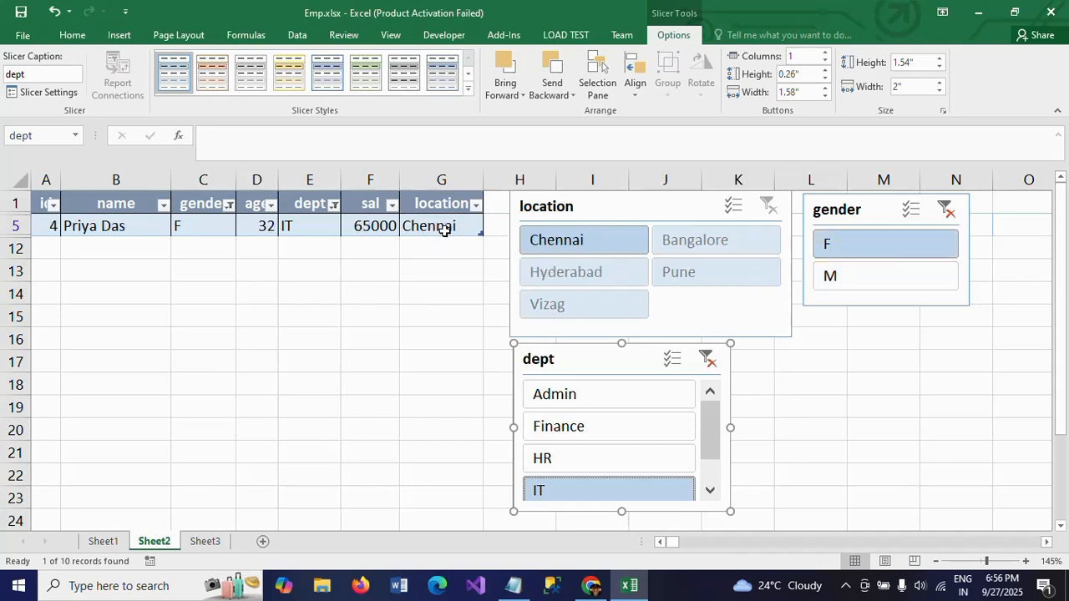
pyautogui.click(708, 361)
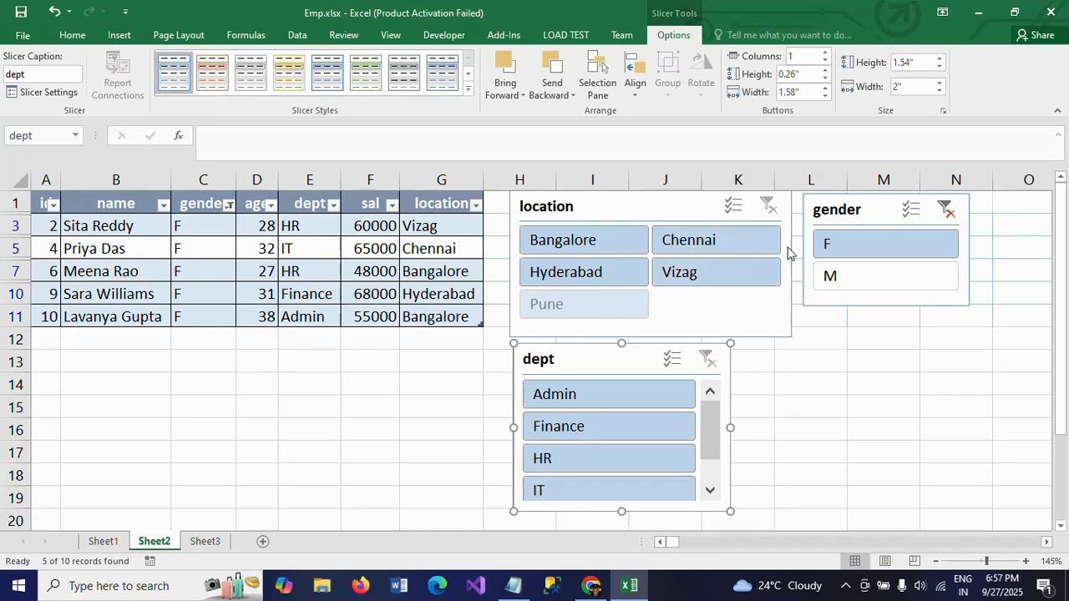
pyautogui.click(949, 216)
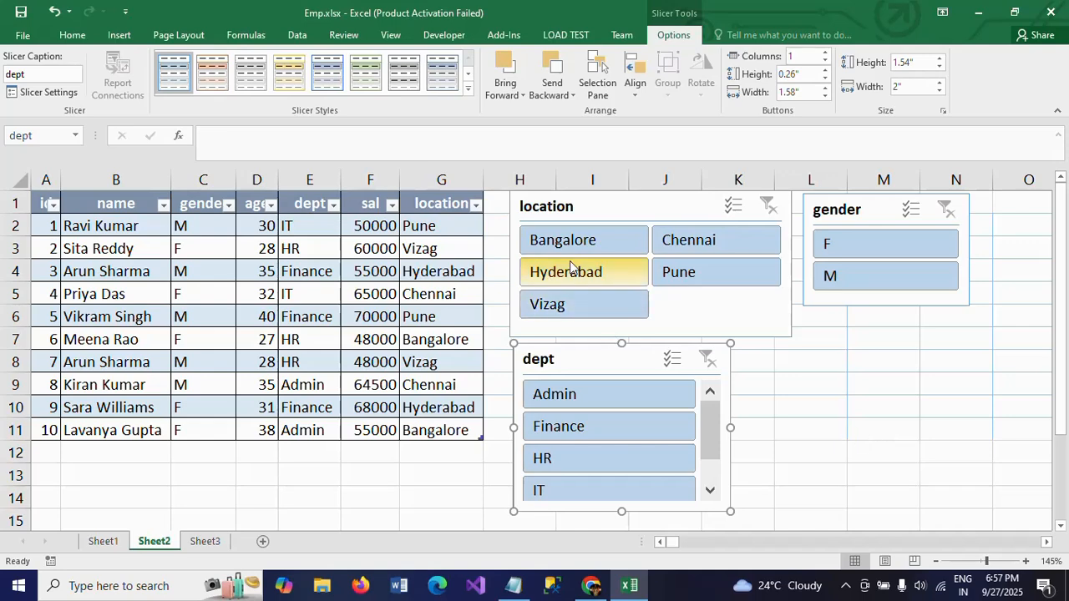
# - Delete the location, gender and dept slicers from the sheet
pyautogui.click(686, 208)
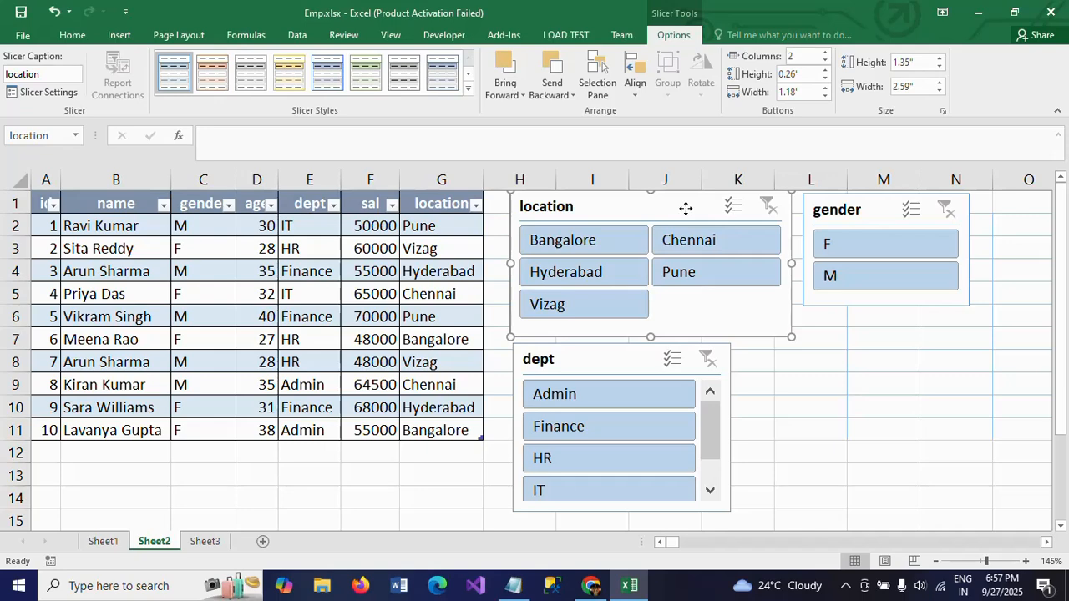
pyautogui.press('Delete')
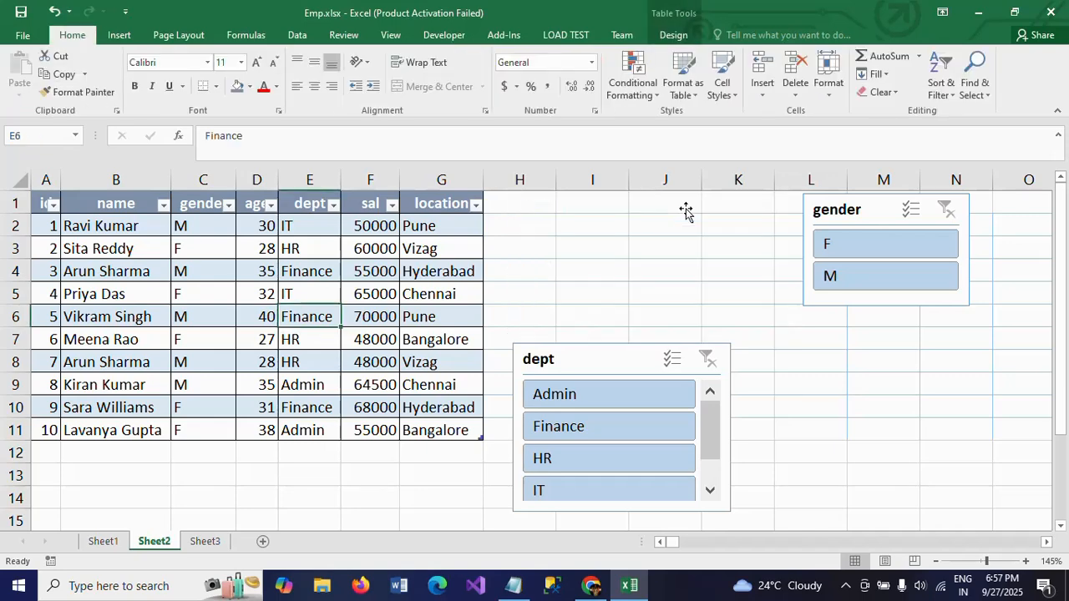
pyautogui.click(862, 213)
pyautogui.press('Delete')
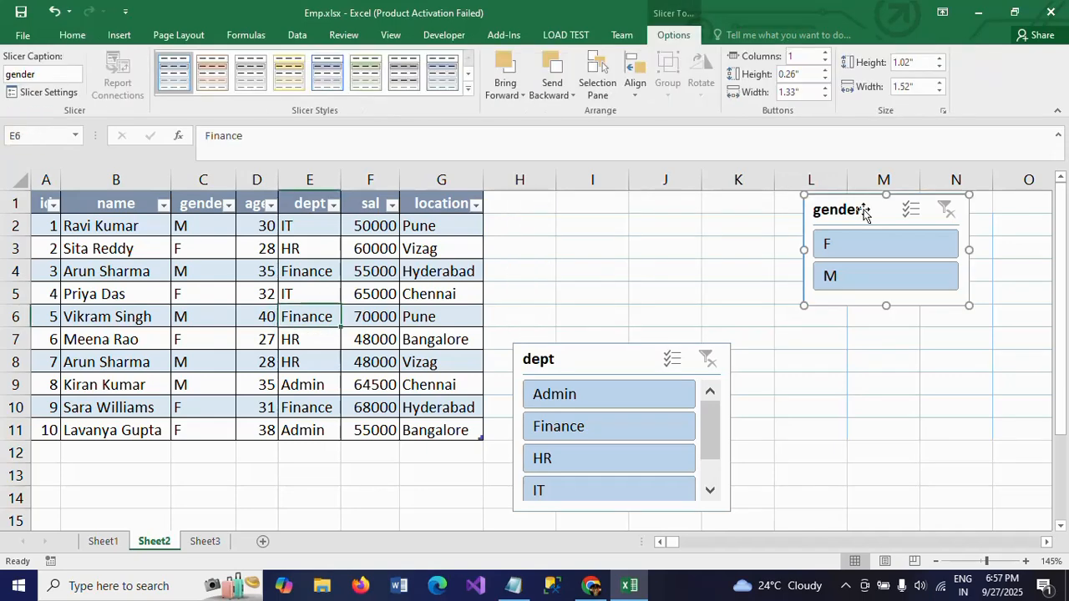
pyautogui.click(611, 357)
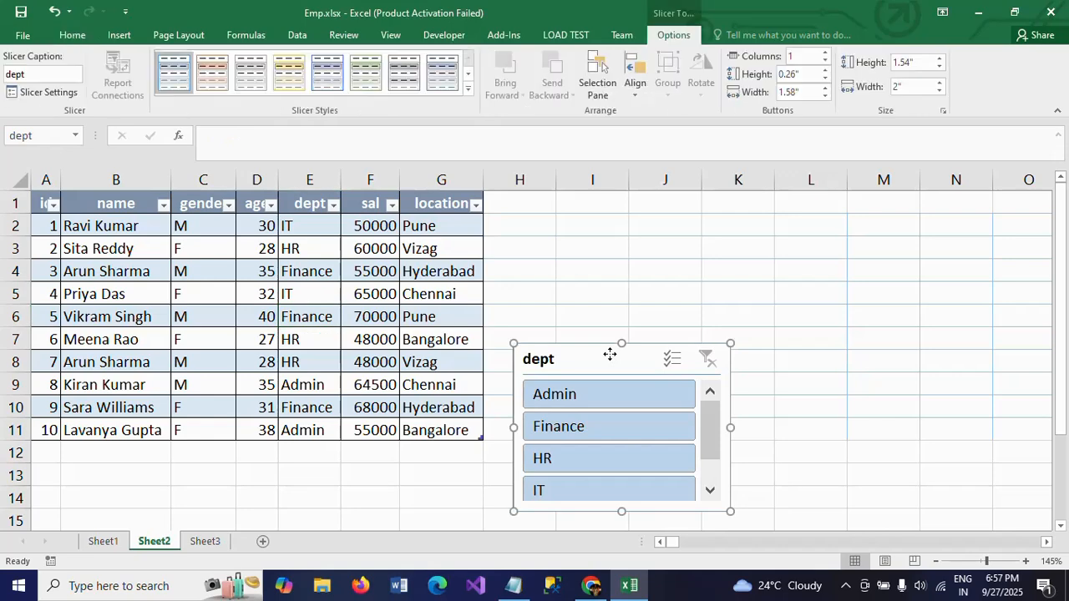
pyautogui.press('Delete')
# - Convert the employee table back to a normal range
pyautogui.click(284, 338)
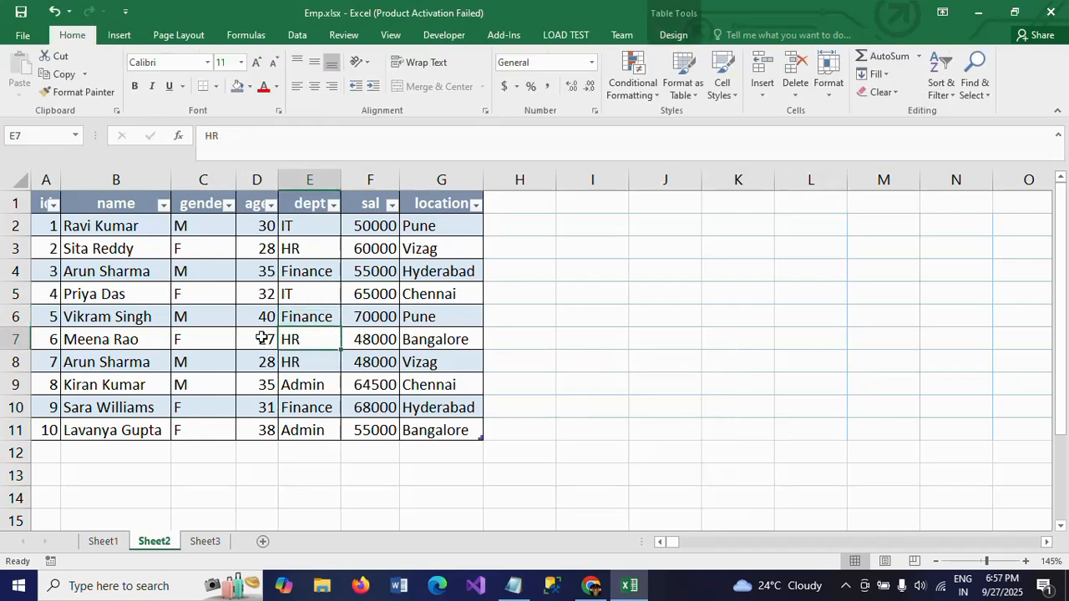
pyautogui.click(679, 39)
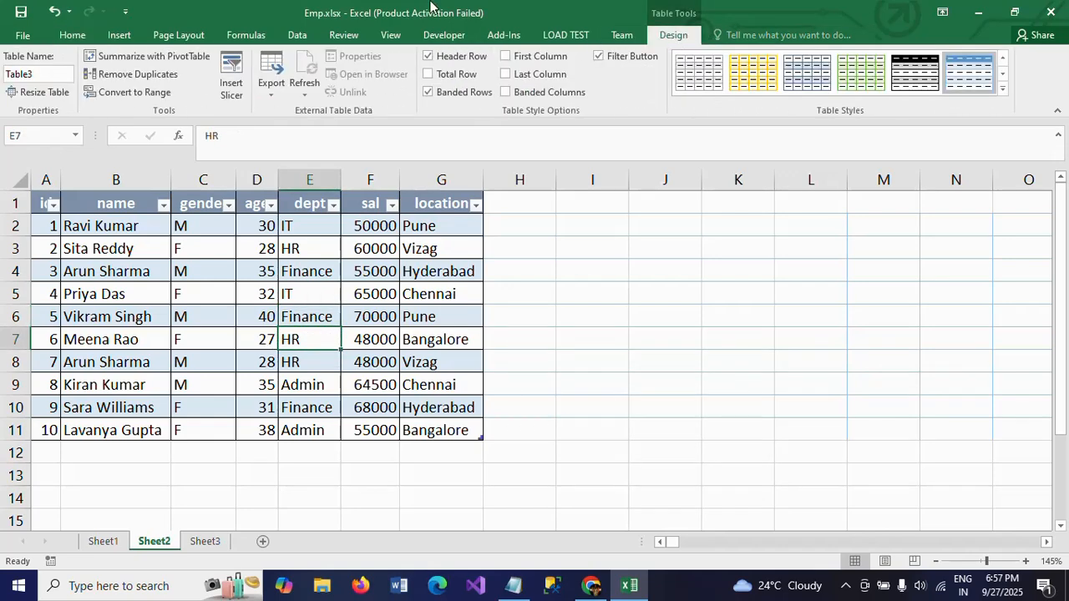
pyautogui.click(136, 91)
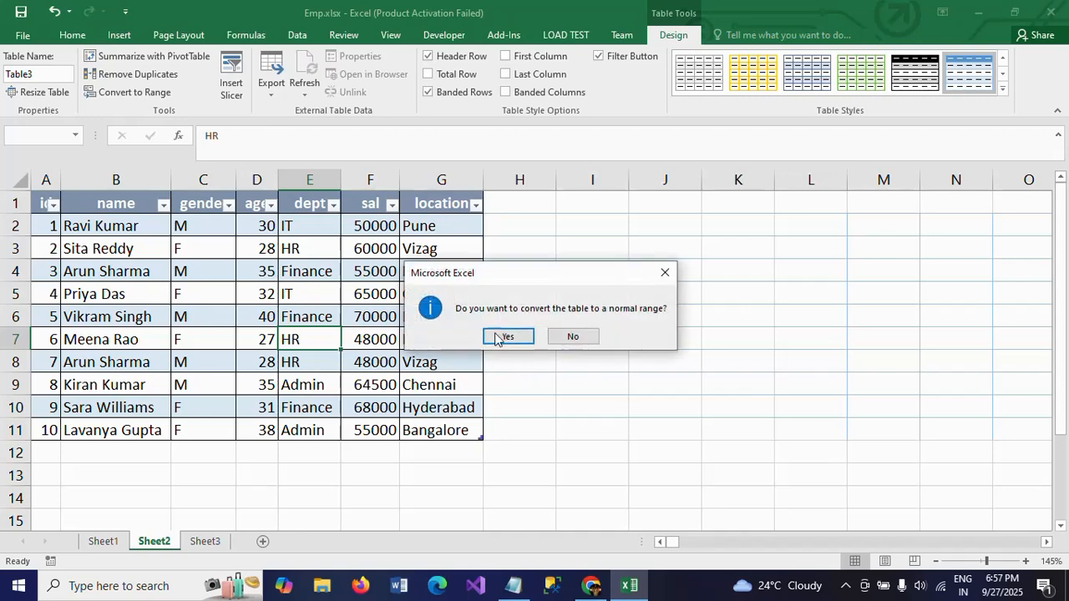
pyautogui.click(506, 337)
pyautogui.click(393, 335)
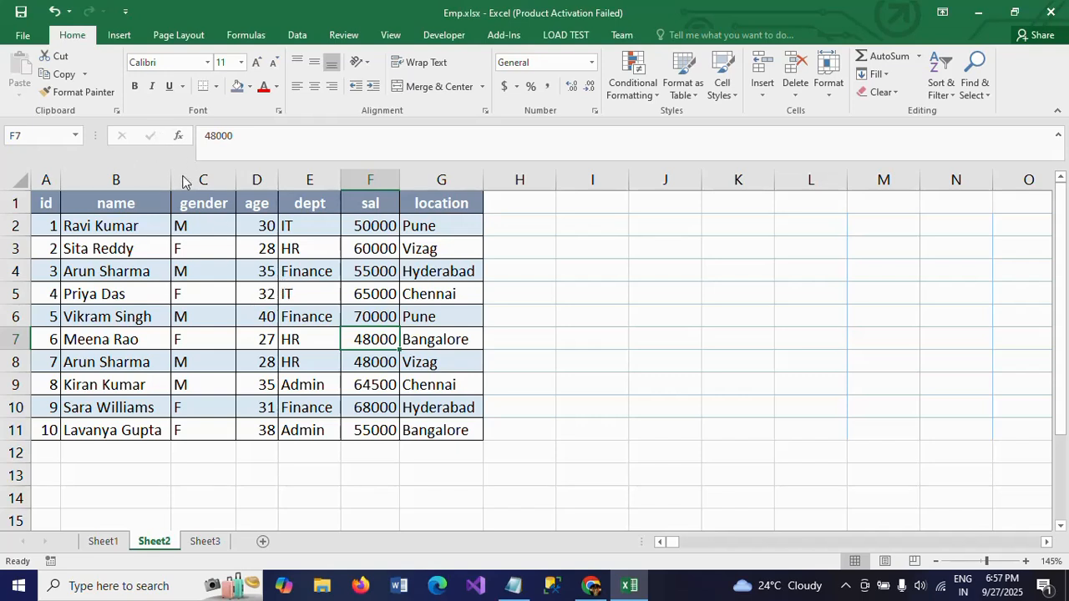
# - Create a PivotTable from the range Sheet2!$A$1:$G$11 on a new worksheet
pyautogui.click(118, 37)
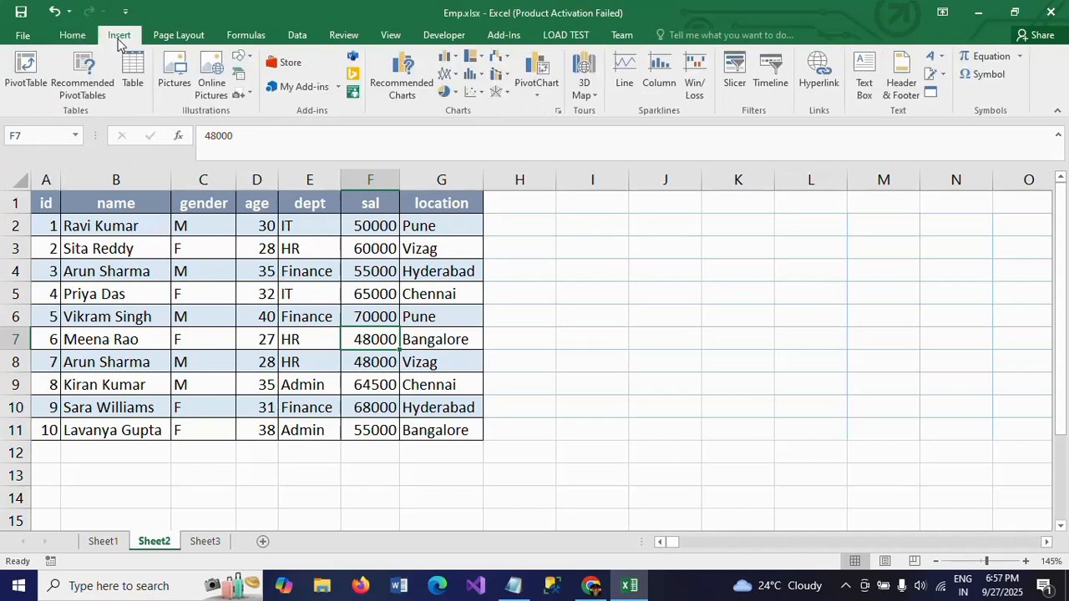
pyautogui.click(239, 313)
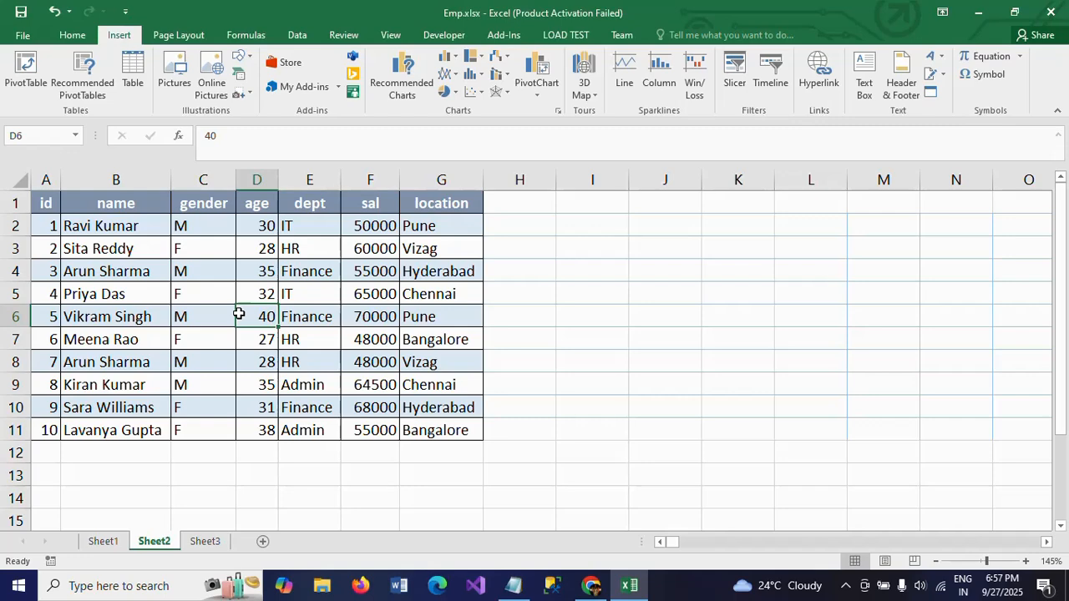
pyautogui.hotkey('alt', 'n', 'v')
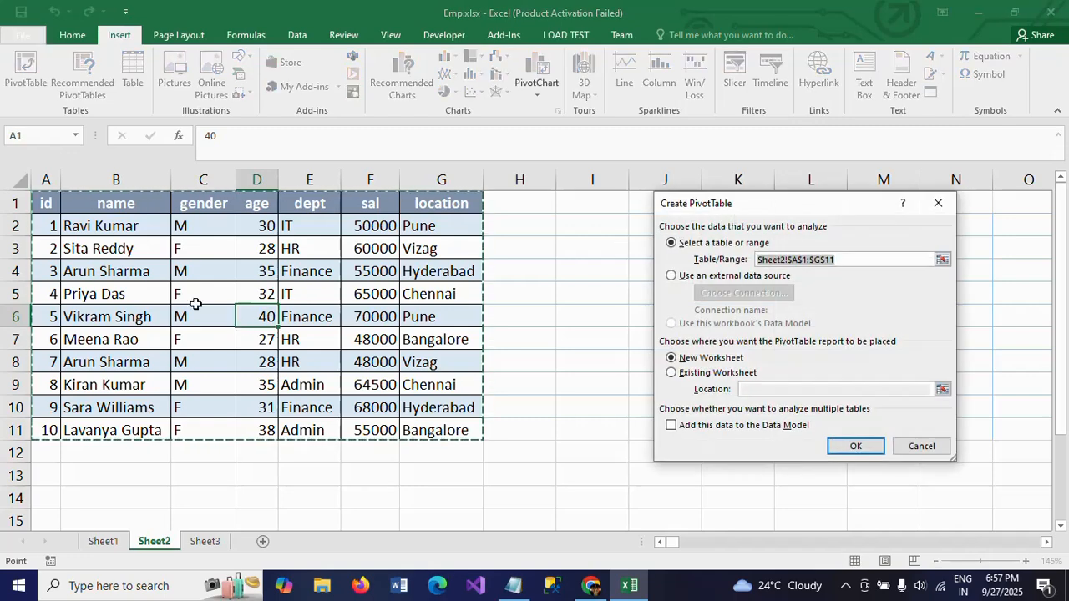
pyautogui.click(852, 447)
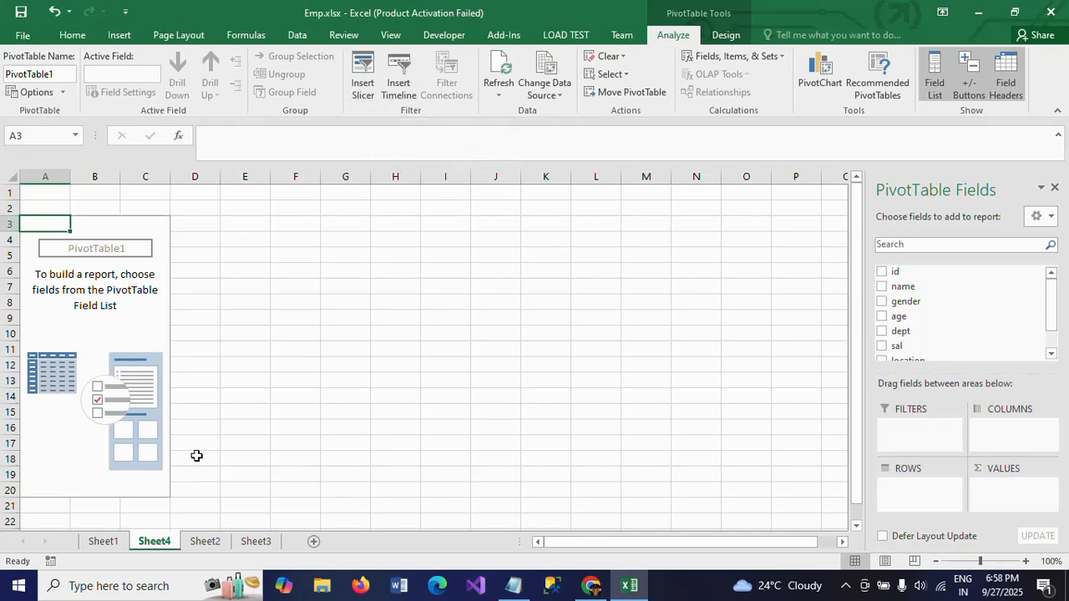
# - Return to the employee data on Sheet2 and select cell F4 in the sal column
pyautogui.click(205, 541)
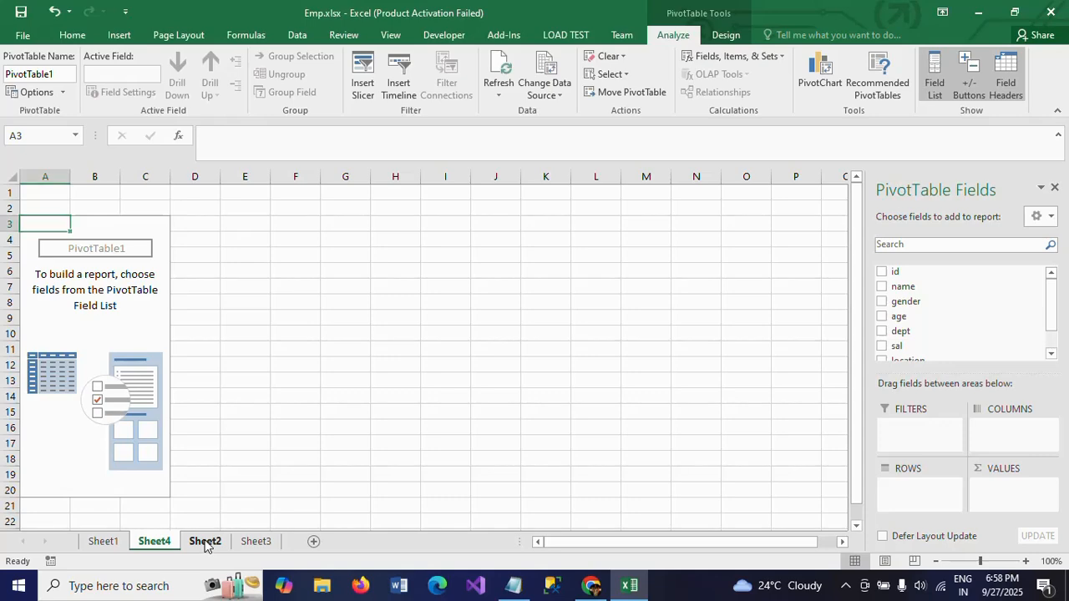
pyautogui.click(295, 381)
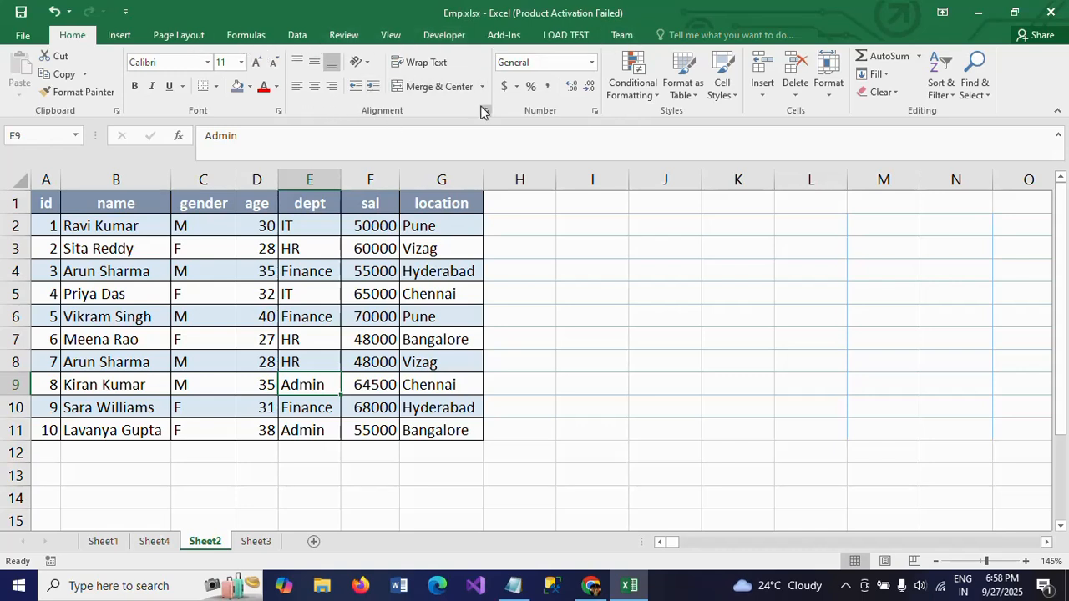
pyautogui.click(369, 261)
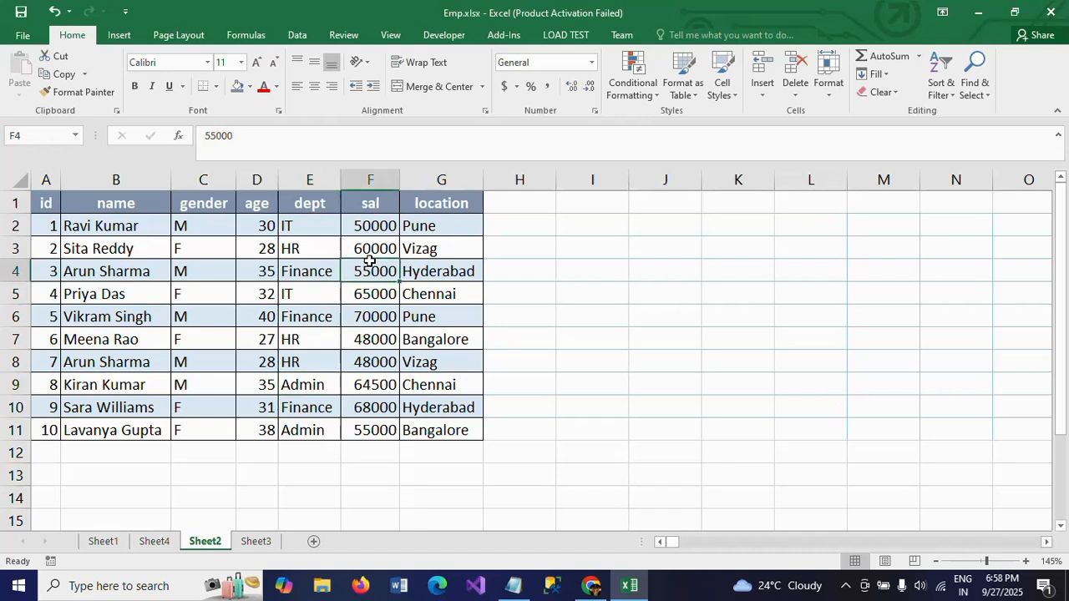